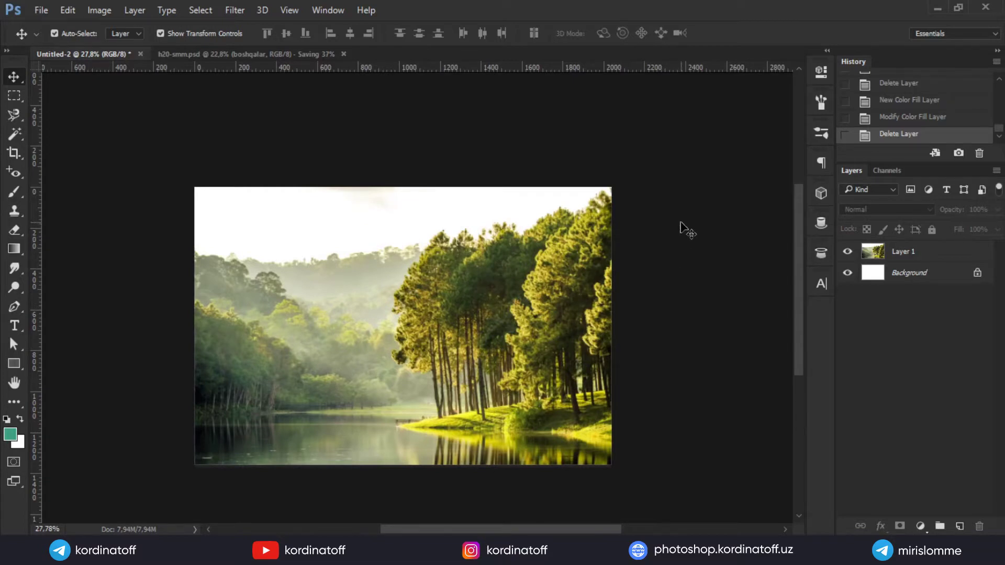
Select the forest photo layer and pan the view to recentre the photo.
{"action": "left_click_drag", "start_coordinate": [576, 250], "coordinate": [563, 235]}
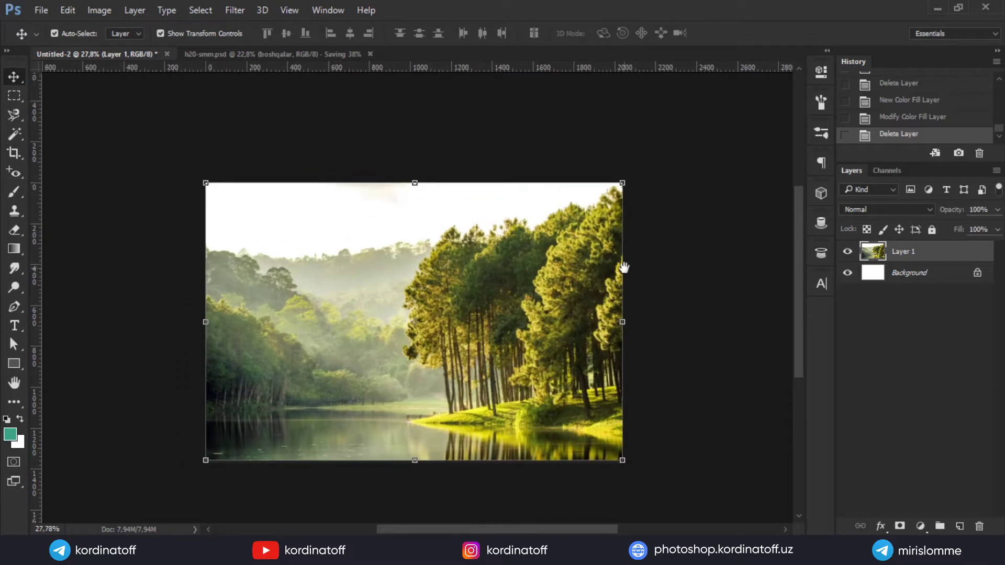
{"action": "left_click_drag", "start_coordinate": [521, 327], "coordinate": [557, 328]}
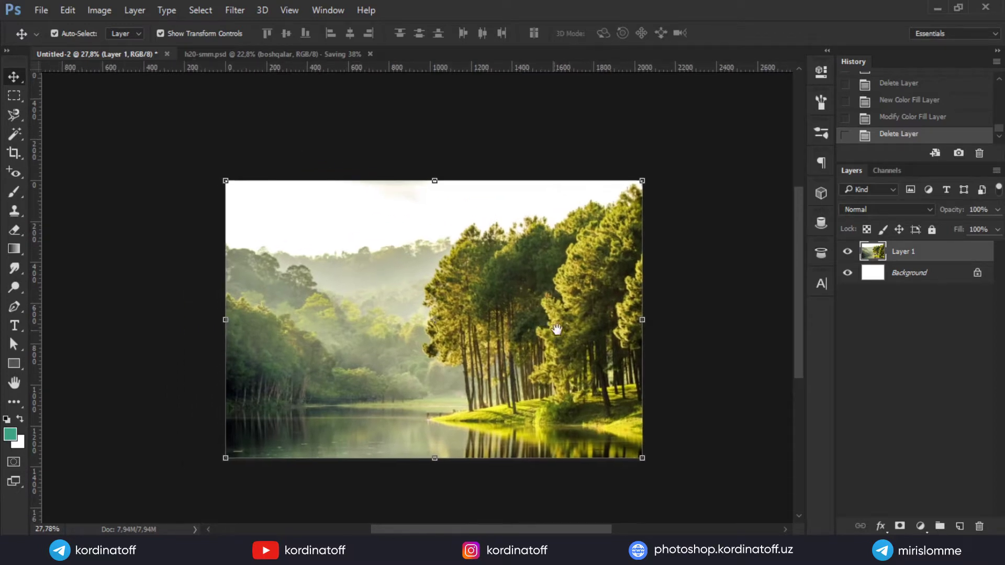
{"action": "left_click_drag", "start_coordinate": [747, 268], "coordinate": [685, 246]}
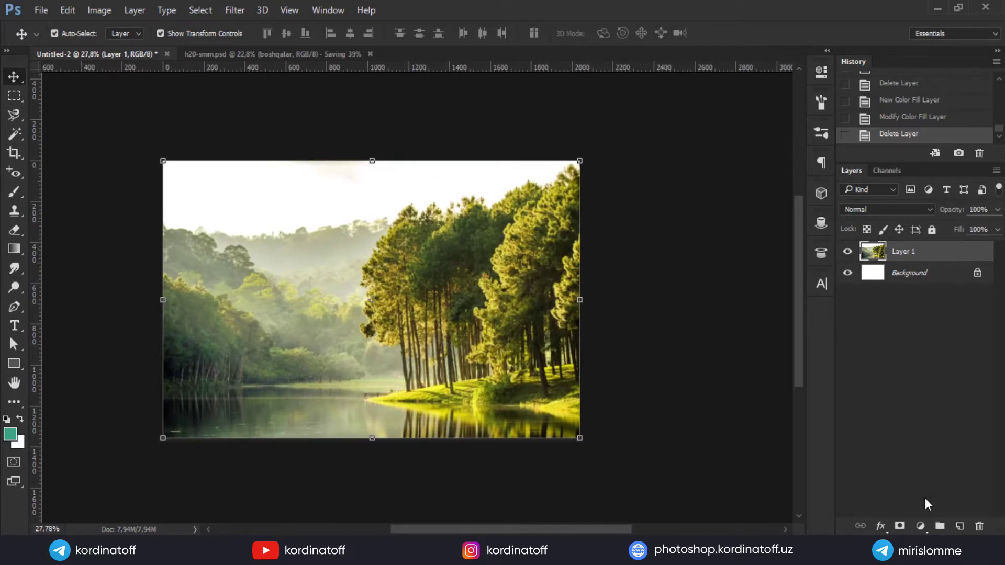
{"action": "left_click", "coordinate": [923, 528]}
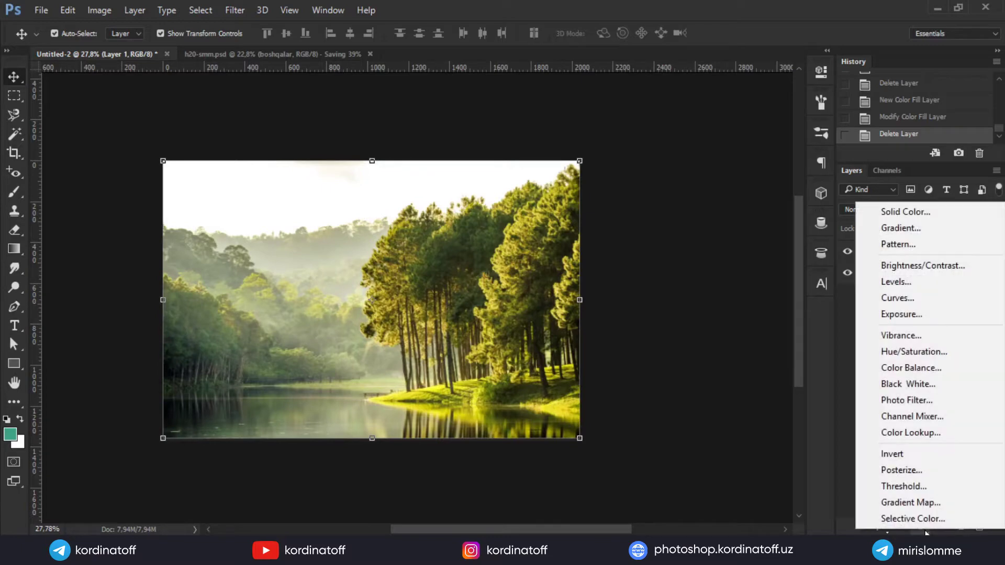
{"action": "left_click", "coordinate": [913, 217]}
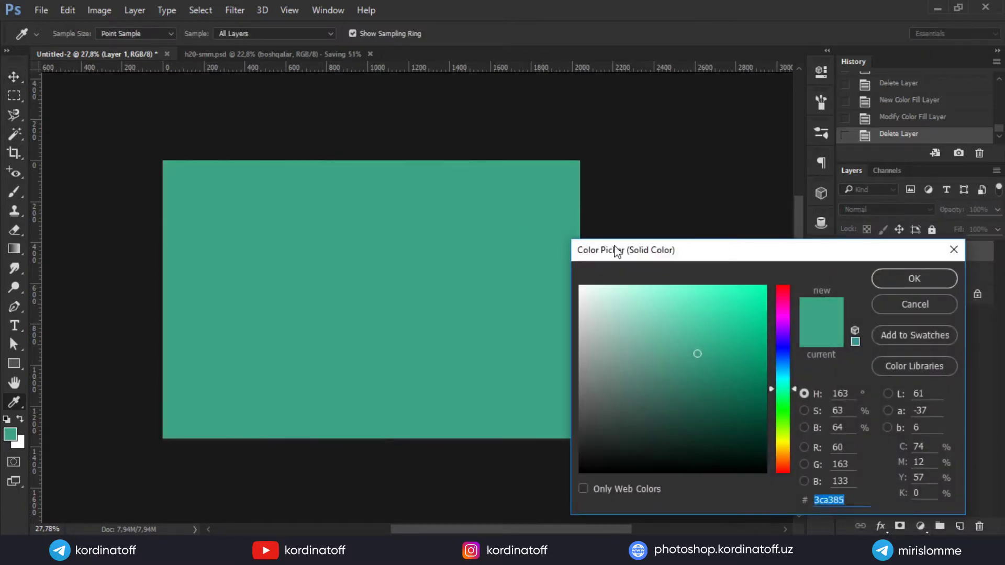
{"action": "left_click_drag", "start_coordinate": [615, 246], "coordinate": [440, 243]}
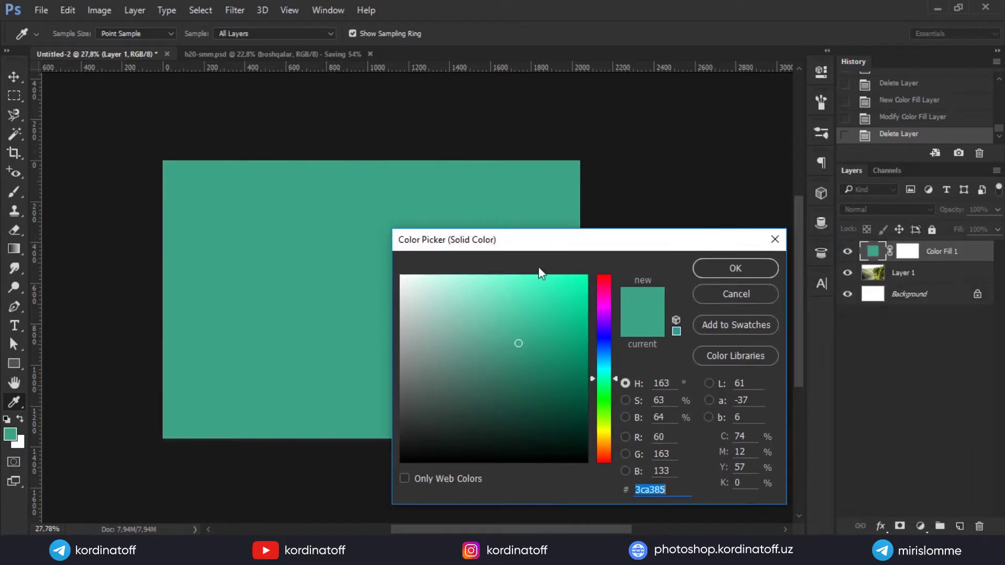
{"action": "left_click", "coordinate": [535, 324]}
{"action": "left_click", "coordinate": [604, 313]}
{"action": "mouse_move", "coordinate": [605, 296]}
{"action": "left_mouse_down"}
{"action": "mouse_move", "coordinate": [604, 287]}
{"action": "mouse_move", "coordinate": [494, 285]}
{"action": "mouse_move", "coordinate": [525, 283]}
{"action": "left_mouse_up"}
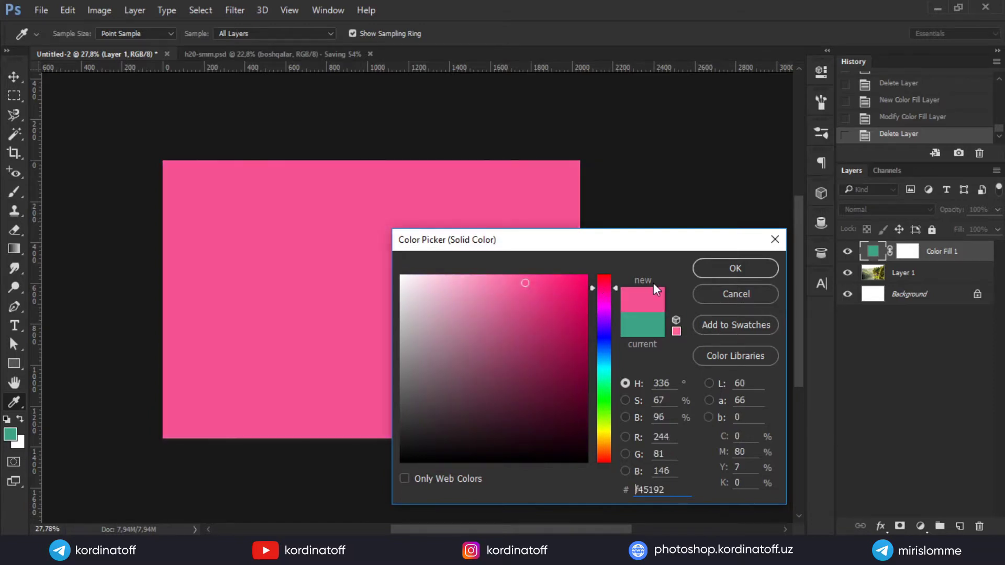
{"action": "left_click", "coordinate": [715, 268]}
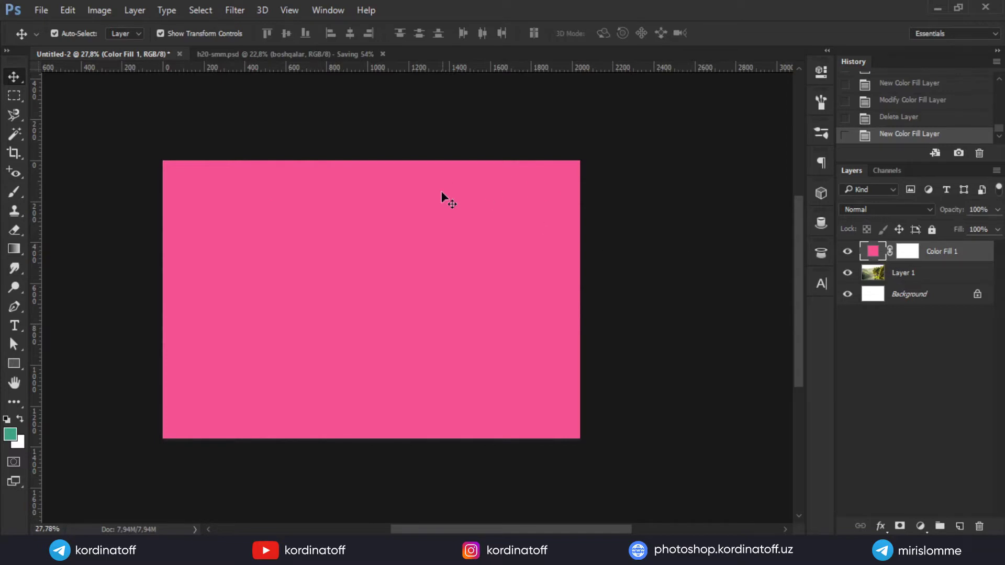
{"action": "double_click", "coordinate": [877, 256]}
{"action": "left_click_drag", "start_coordinate": [549, 390], "coordinate": [568, 398]}
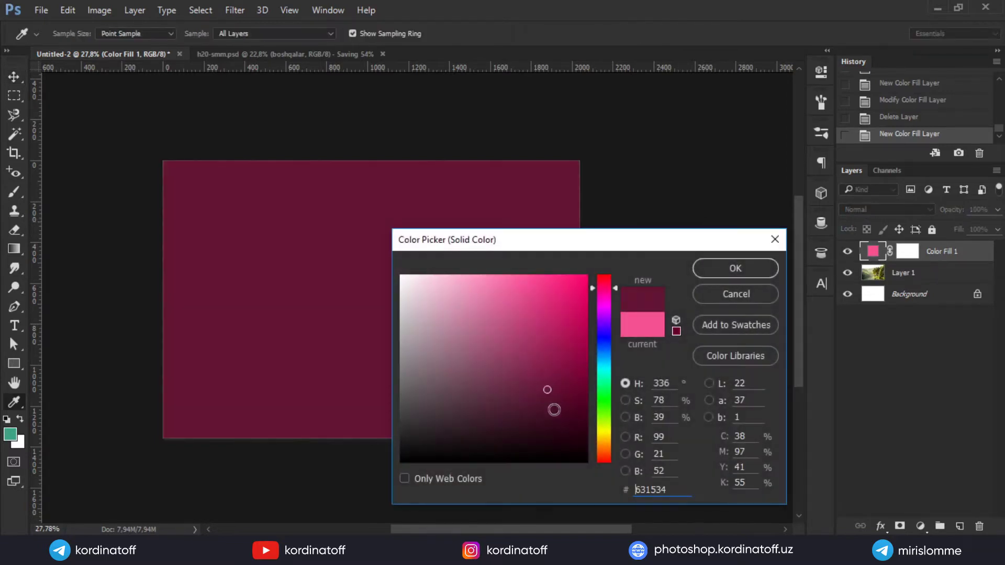
{"action": "left_click", "coordinate": [578, 363]}
{"action": "left_click", "coordinate": [735, 269]}
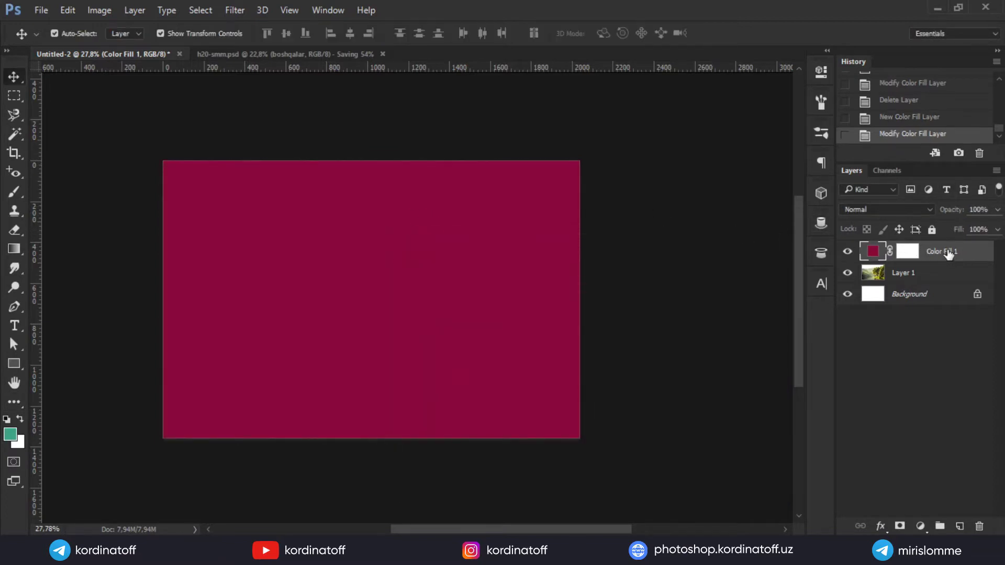
{"action": "left_click_drag", "start_coordinate": [948, 254], "coordinate": [973, 395]}
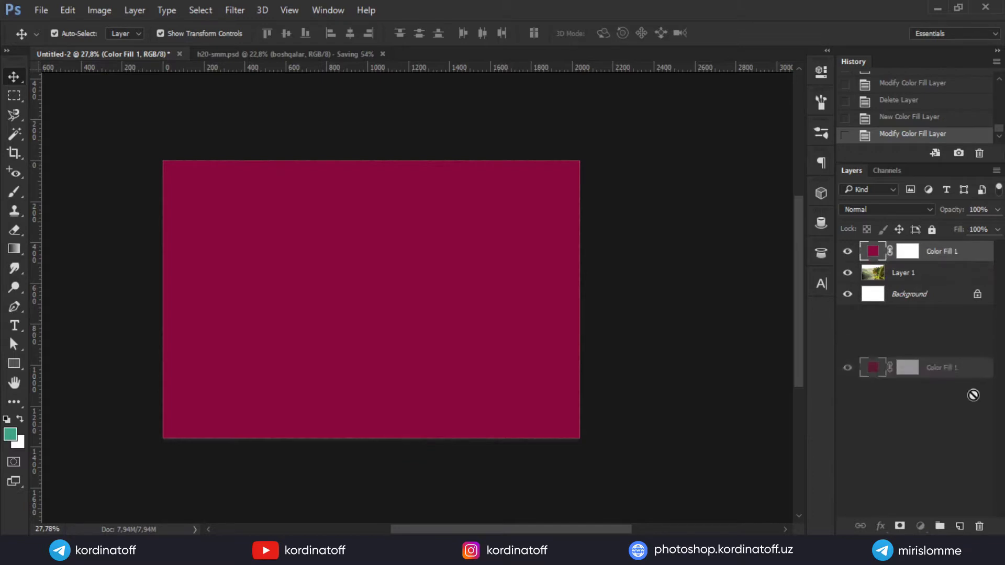
{"action": "left_click_drag", "start_coordinate": [973, 395], "coordinate": [979, 526]}
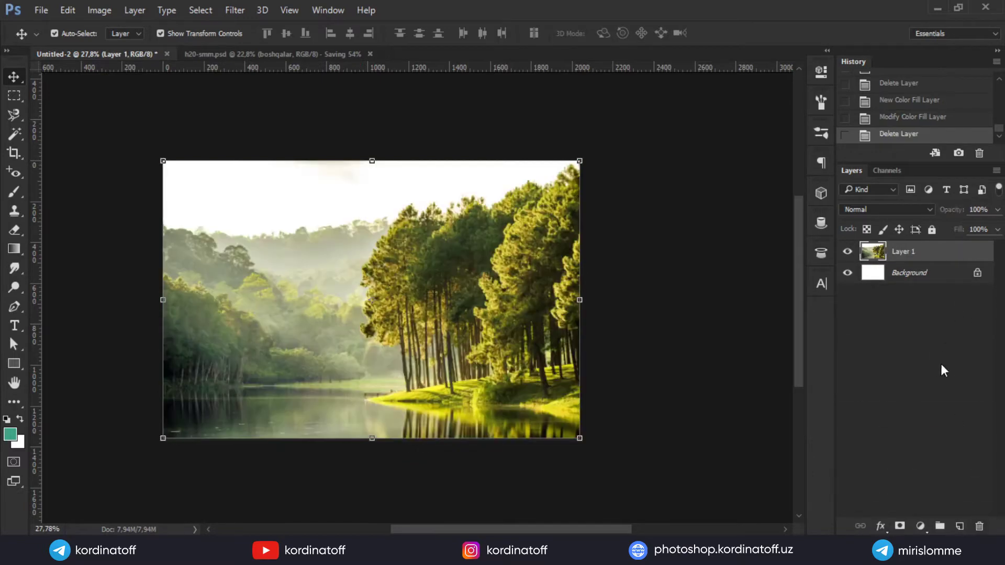
Add a Gradient Fill layer over the forest photo and move its settings dialog off the photo.
{"action": "left_click", "coordinate": [921, 526]}
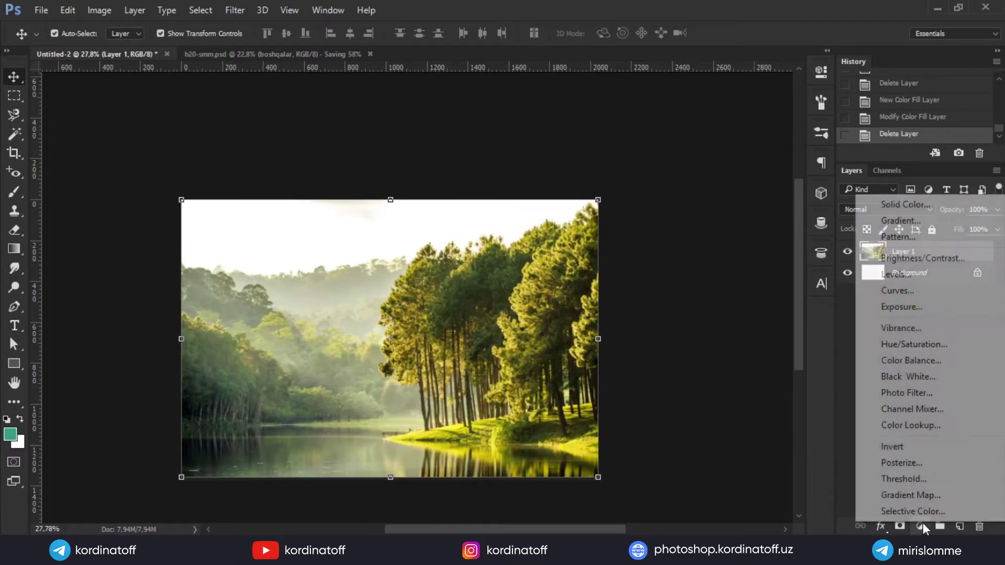
{"action": "left_click", "coordinate": [911, 222]}
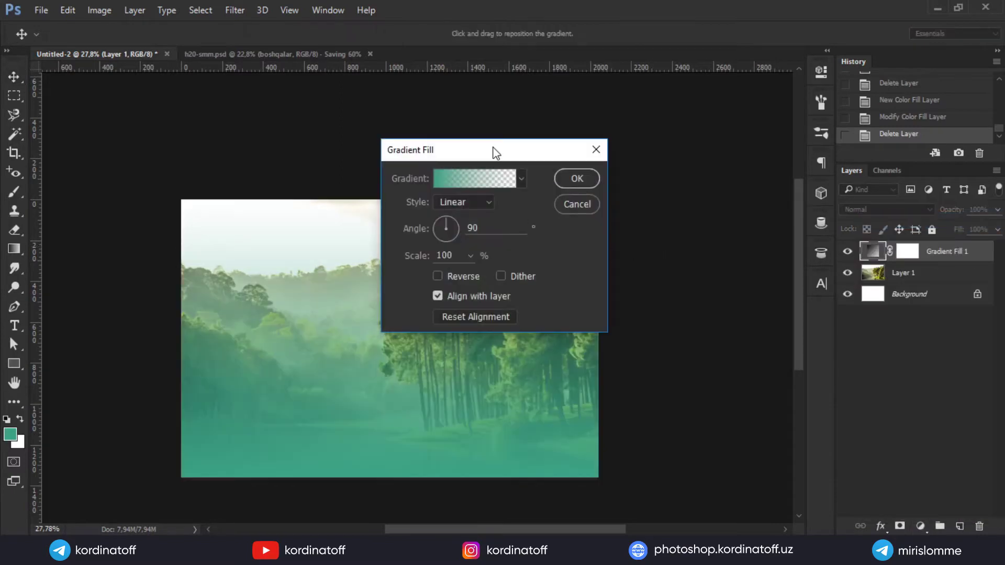
{"action": "left_click_drag", "start_coordinate": [495, 153], "coordinate": [677, 133]}
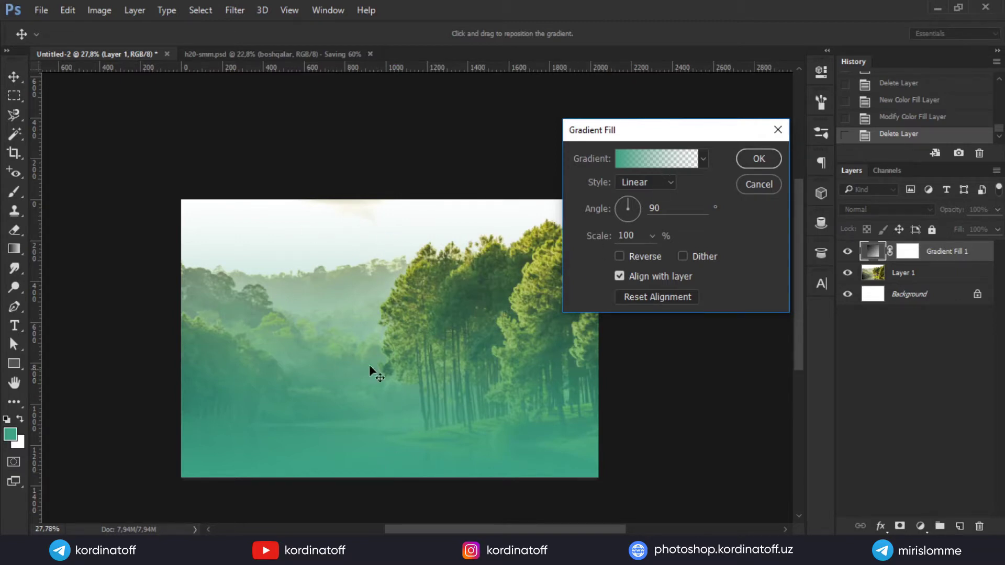
Set the gradient's left colour stop to aqua 32f0b4.
{"action": "left_click", "coordinate": [651, 159]}
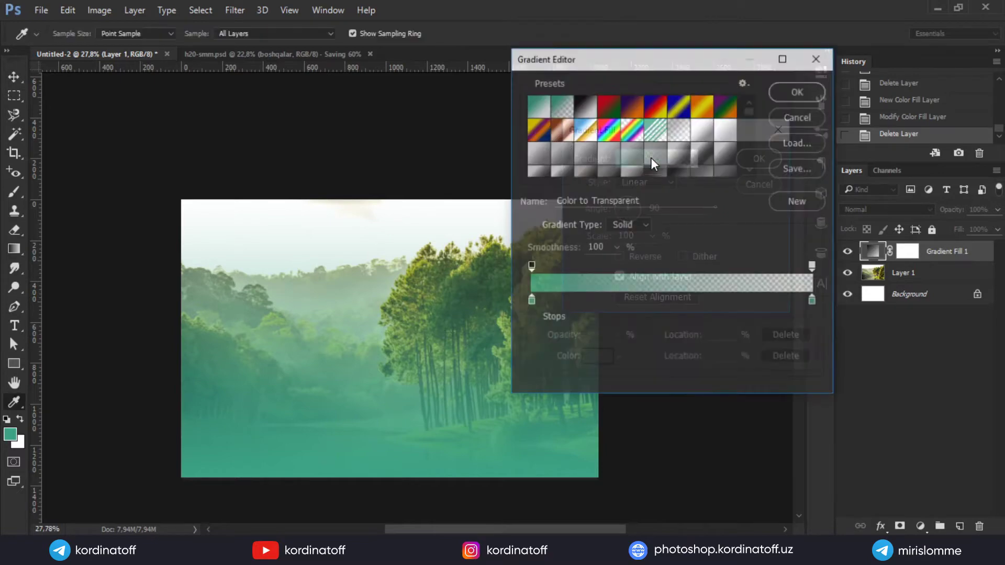
{"action": "left_click", "coordinate": [530, 303]}
{"action": "left_click", "coordinate": [597, 358]}
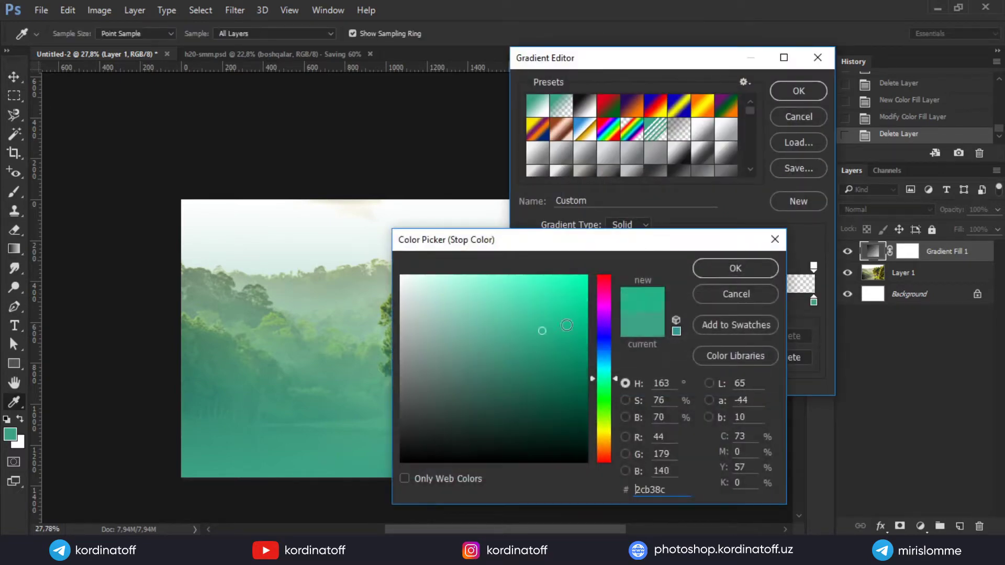
{"action": "type", "text": "32f0b4"}
{"action": "left_click", "coordinate": [694, 269]}
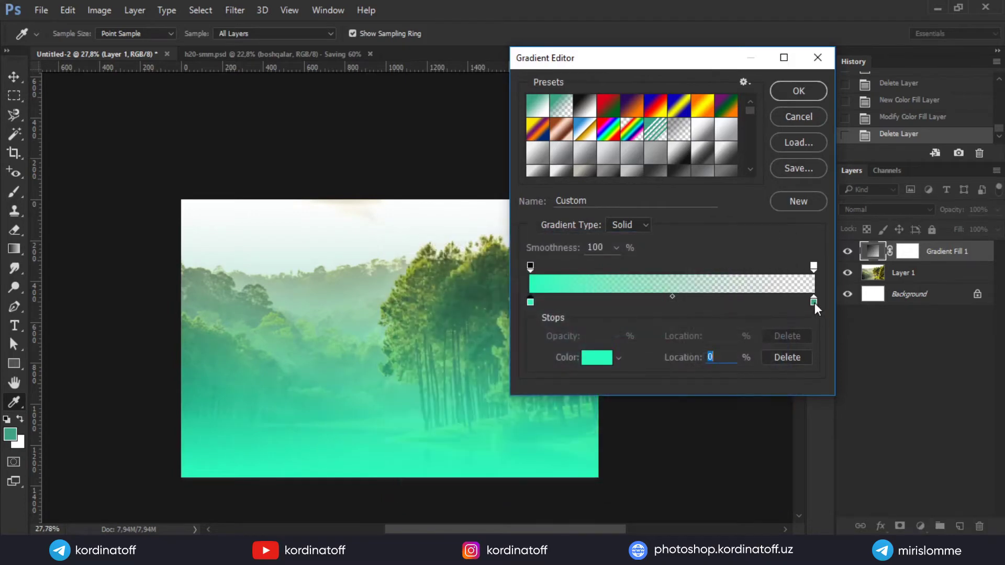
Set the right colour stop to bright orange and close the Gradient Editor.
{"action": "left_click", "coordinate": [814, 302]}
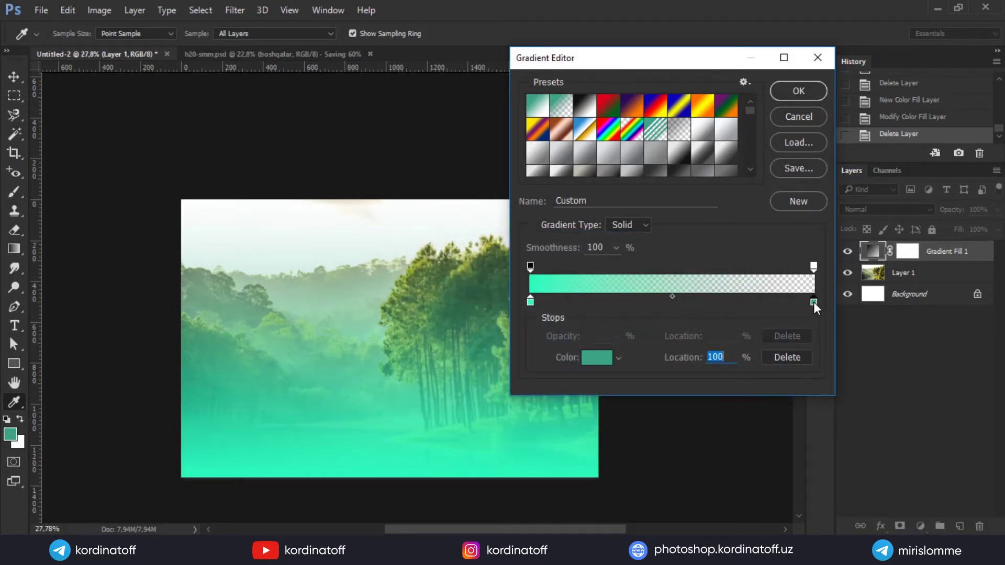
{"action": "left_click", "coordinate": [606, 357]}
{"action": "left_click", "coordinate": [605, 442]}
{"action": "left_click", "coordinate": [547, 288]}
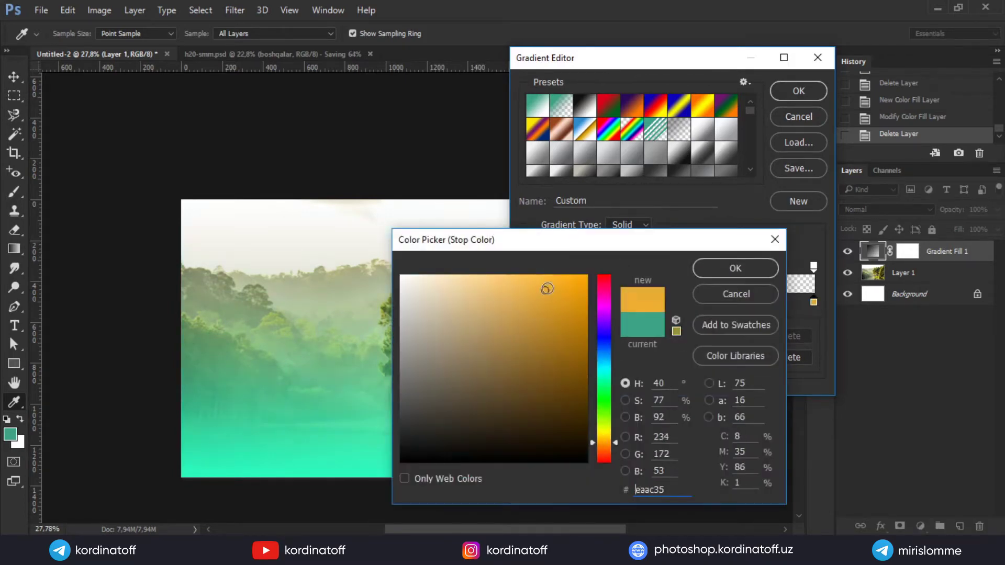
{"action": "left_click", "coordinate": [735, 268]}
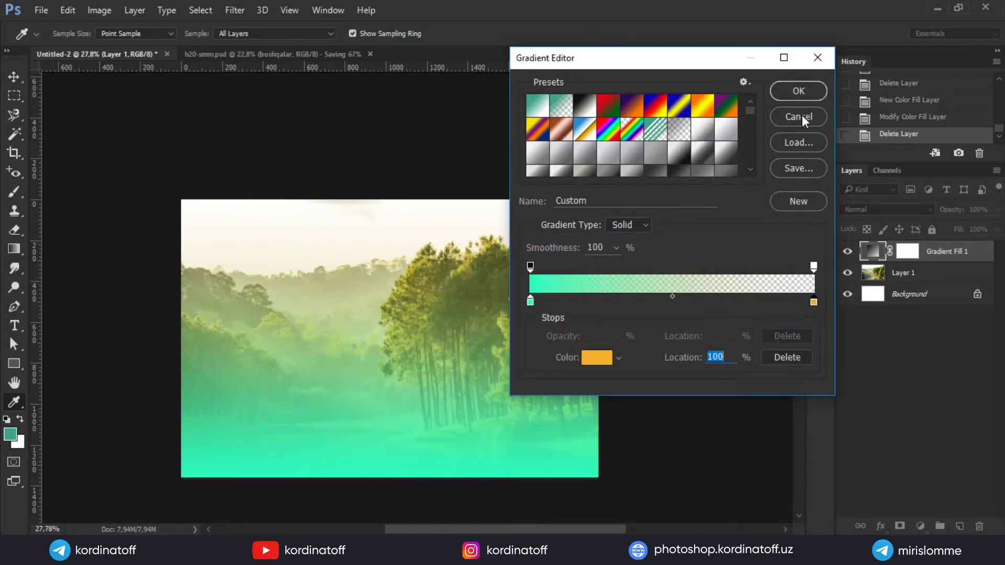
{"action": "left_click", "coordinate": [803, 97]}
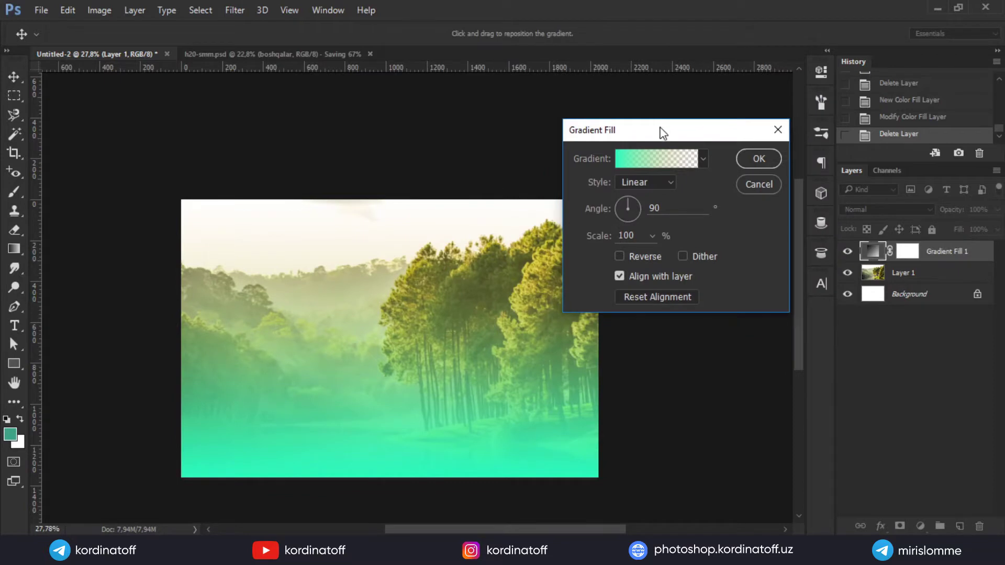
{"action": "left_click_drag", "start_coordinate": [660, 129], "coordinate": [709, 130]}
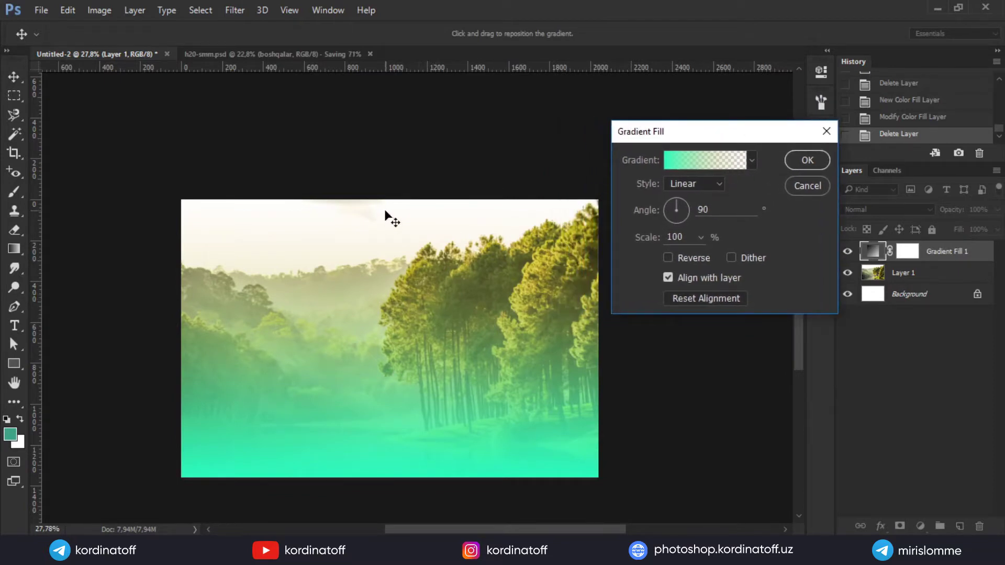
{"action": "left_click", "coordinate": [692, 187]}
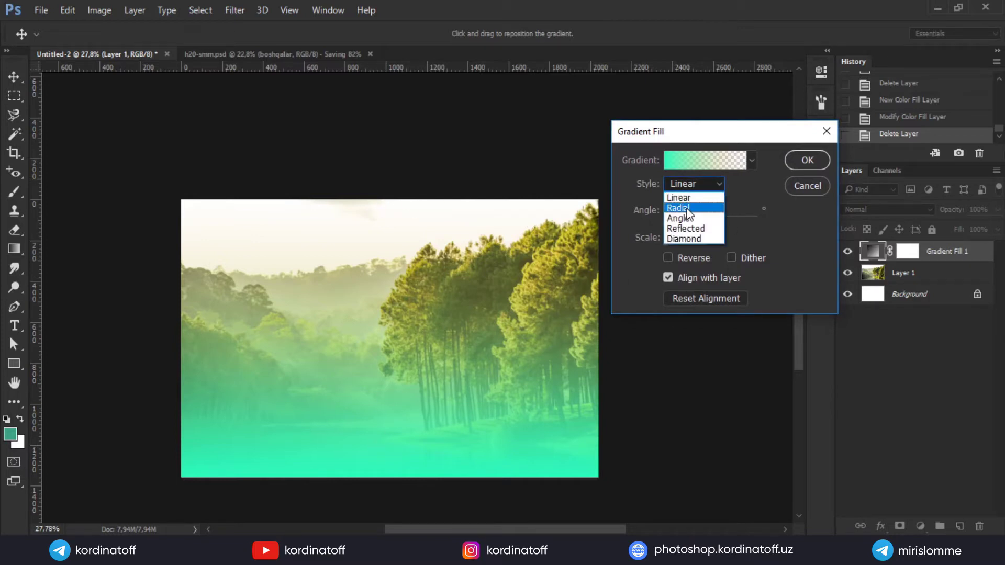
{"action": "left_click", "coordinate": [687, 209]}
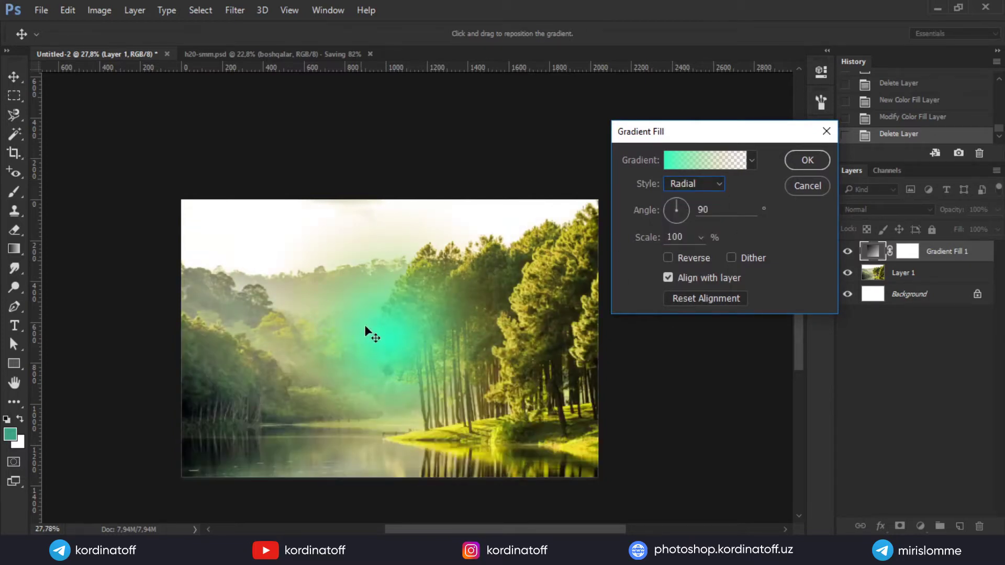
{"action": "left_click", "coordinate": [698, 184]}
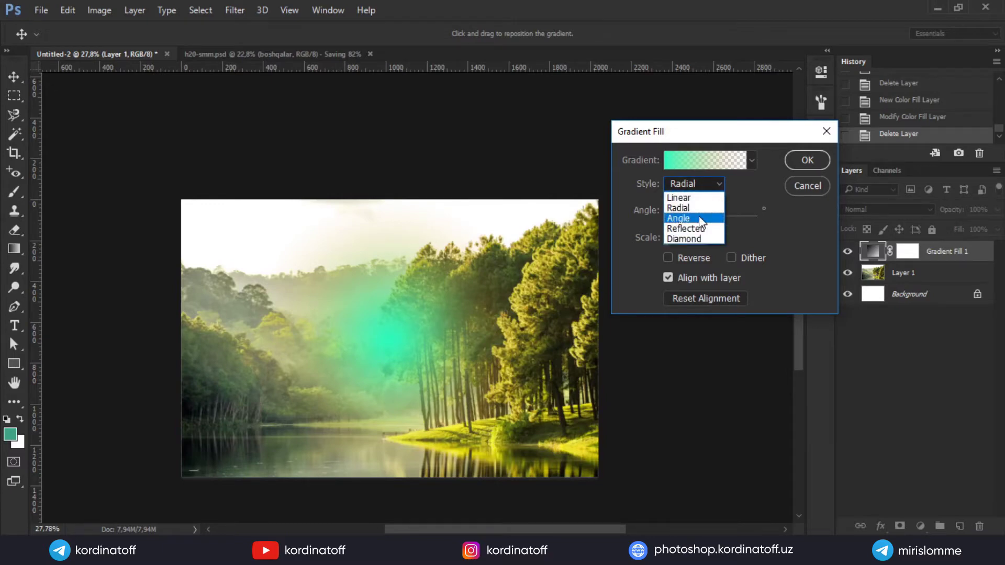
{"action": "left_click", "coordinate": [699, 218]}
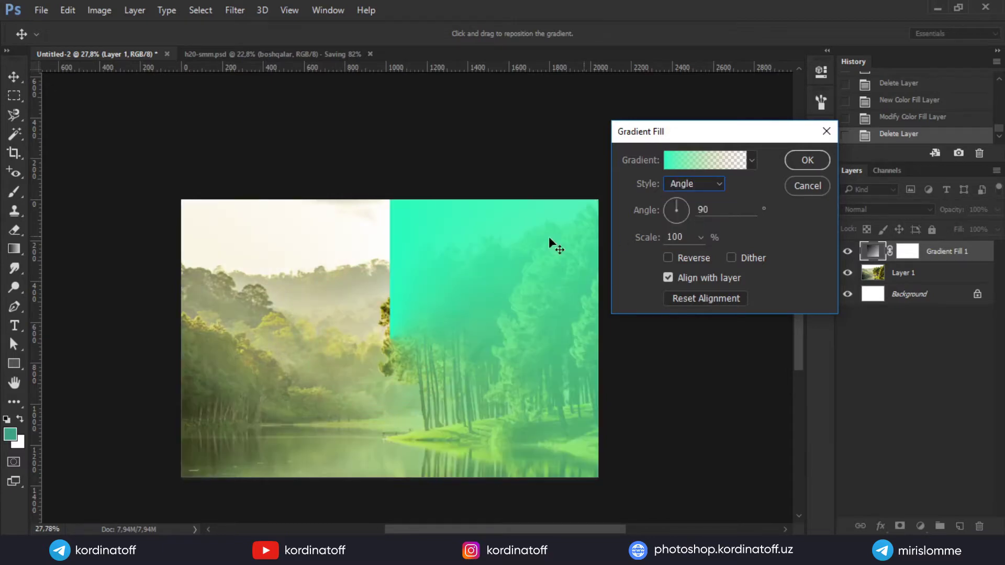
{"action": "left_click", "coordinate": [678, 184]}
{"action": "left_click", "coordinate": [685, 227]}
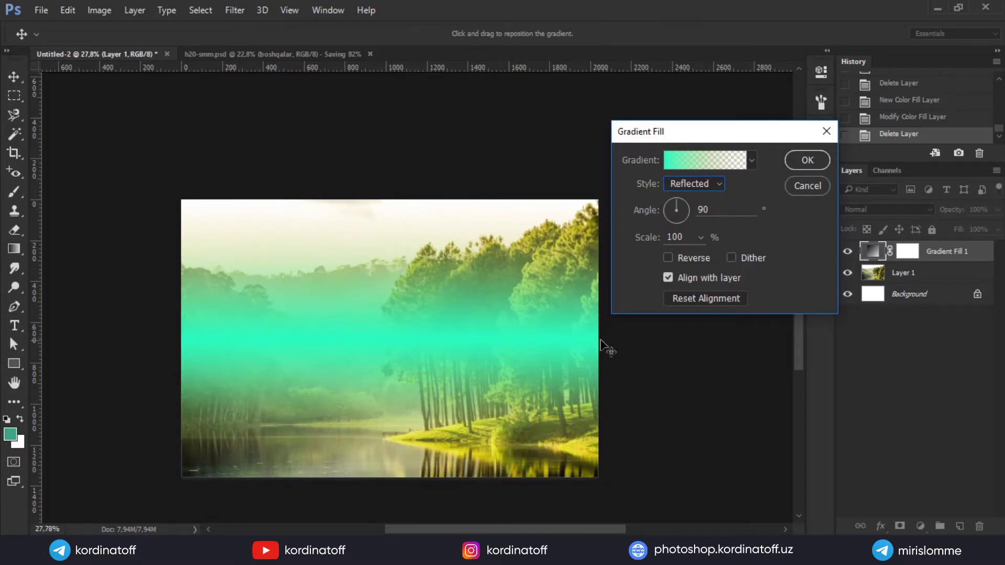
{"action": "key", "text": "super"}
{"action": "key", "text": "Escape"}
{"action": "left_click", "coordinate": [695, 184]}
{"action": "left_click", "coordinate": [696, 235]}
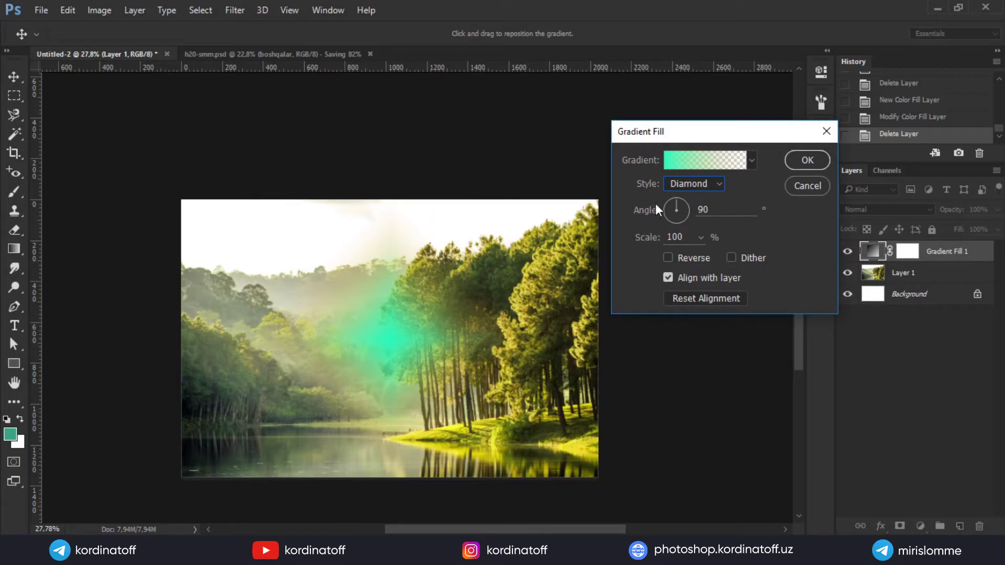
{"action": "left_click_drag", "start_coordinate": [674, 202], "coordinate": [683, 201]}
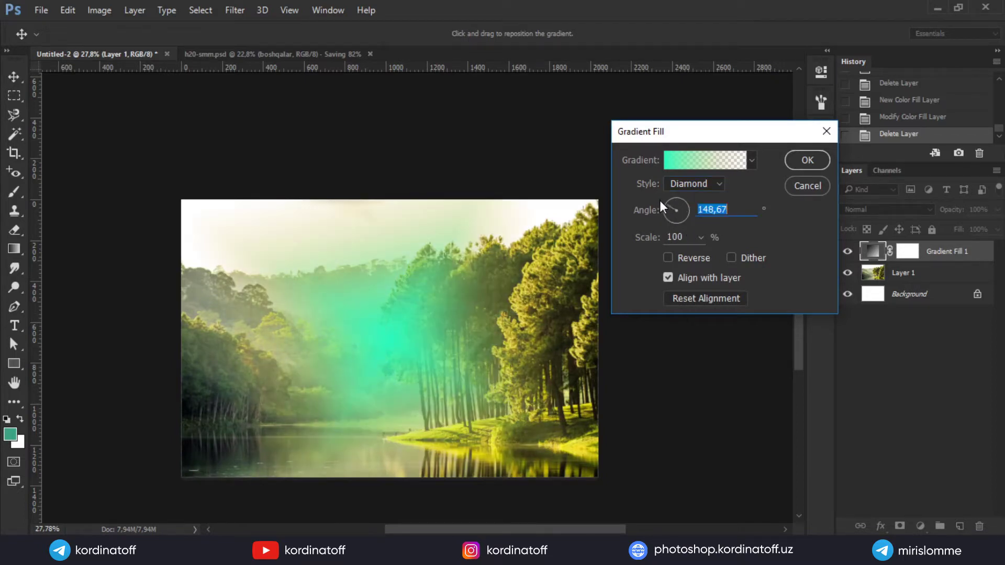
{"action": "left_click_drag", "start_coordinate": [676, 207], "coordinate": [667, 208]}
{"action": "left_click", "coordinate": [701, 238]}
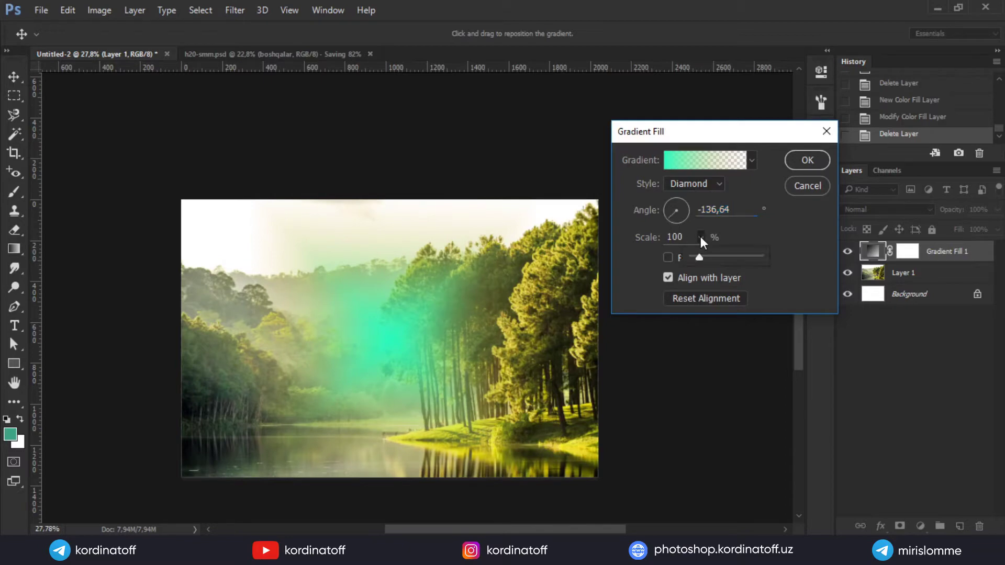
{"action": "mouse_move", "coordinate": [700, 257]}
{"action": "left_mouse_down"}
{"action": "mouse_move", "coordinate": [744, 257]}
{"action": "mouse_move", "coordinate": [694, 252]}
{"action": "left_mouse_up"}
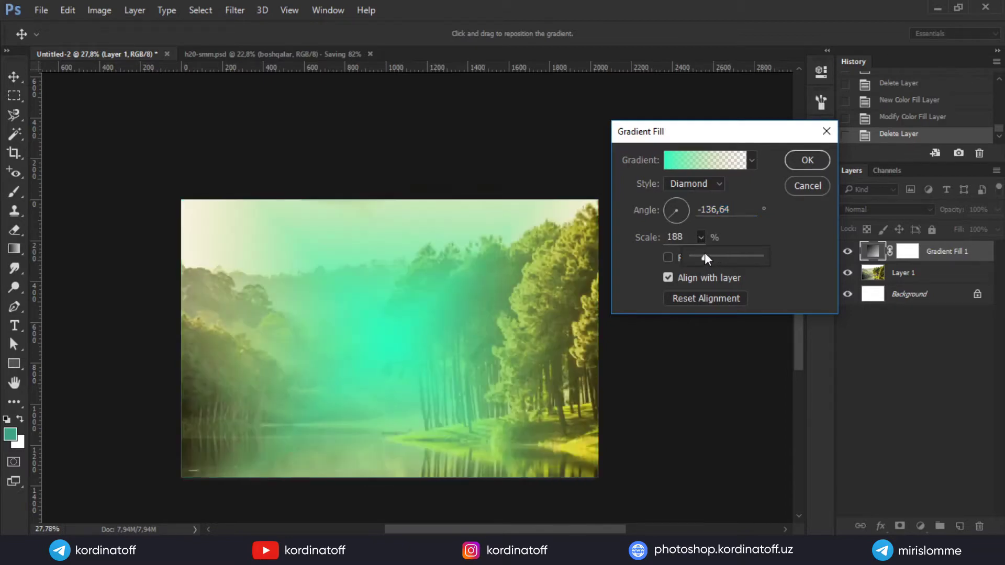
{"action": "left_click", "coordinate": [729, 239]}
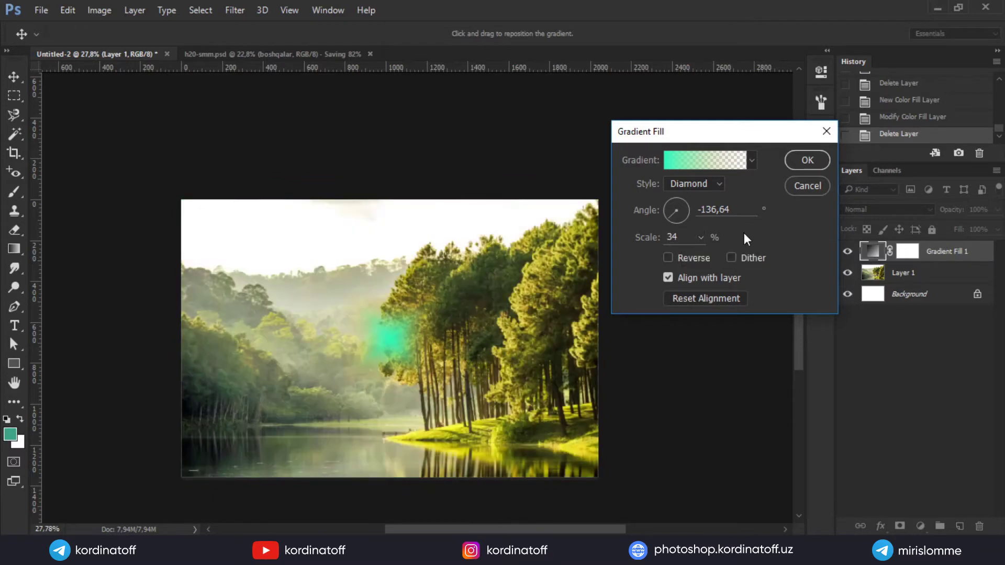
{"action": "left_click", "coordinate": [809, 186]}
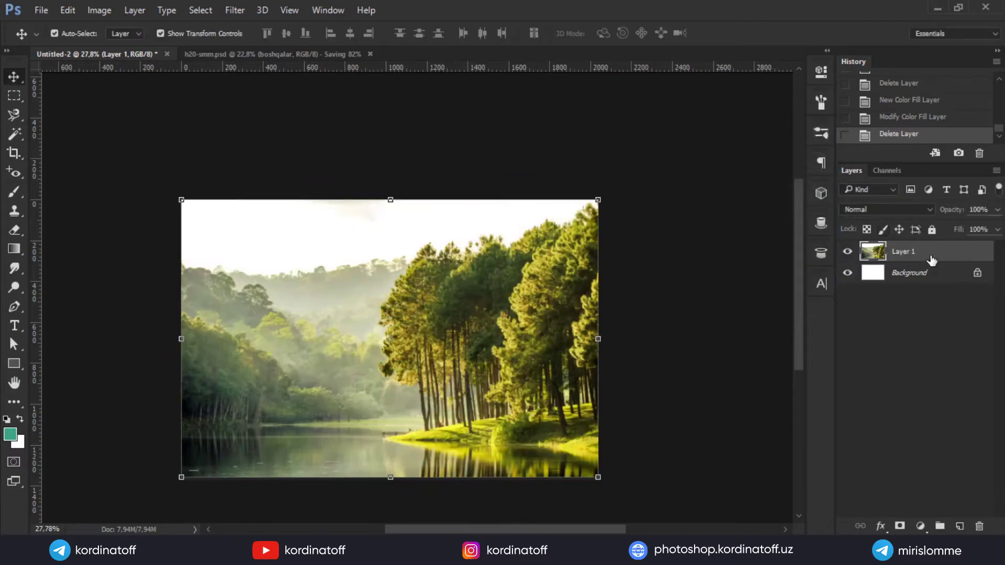
{"action": "left_click", "coordinate": [922, 526]}
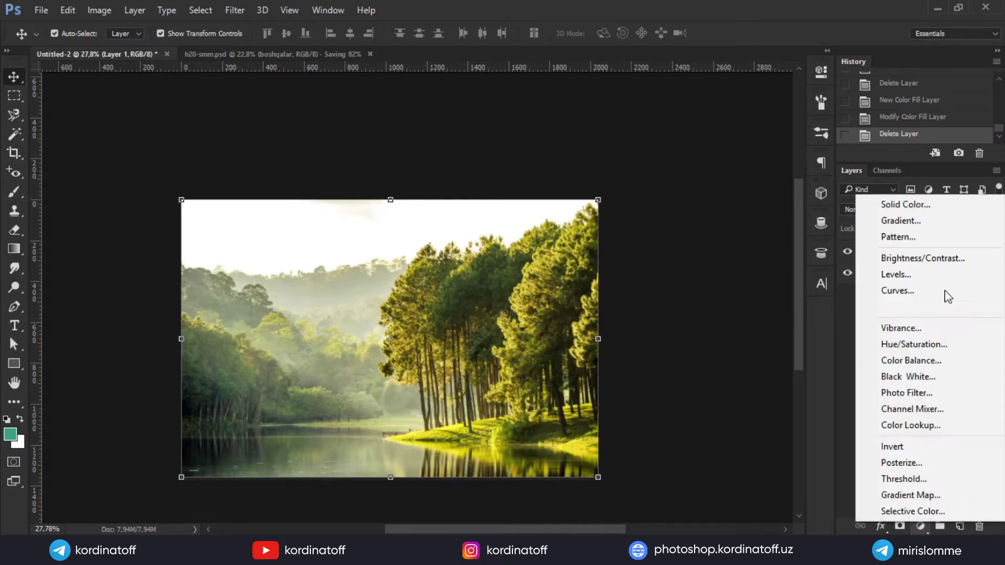
{"action": "left_click", "coordinate": [948, 234]}
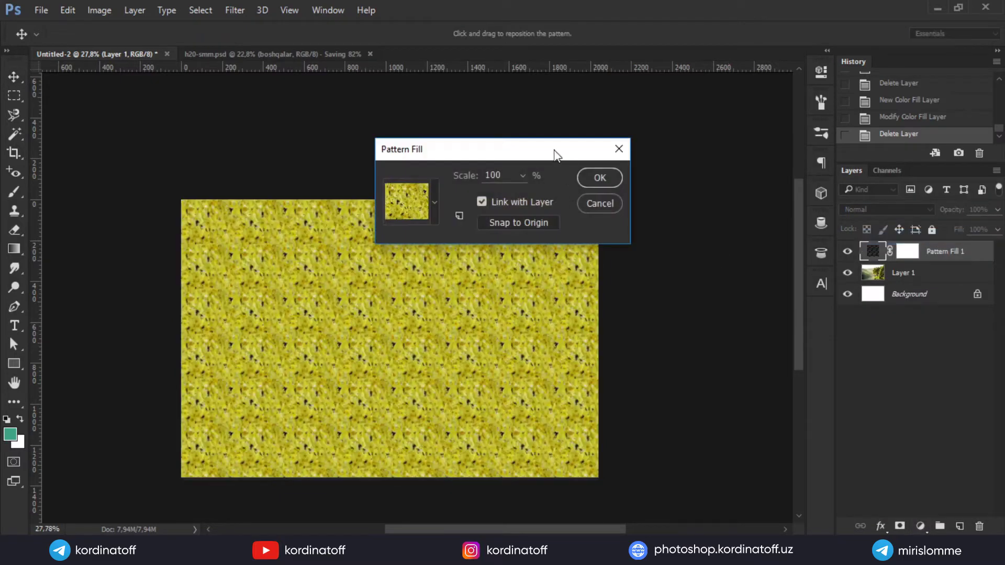
{"action": "left_click_drag", "start_coordinate": [563, 152], "coordinate": [771, 87]}
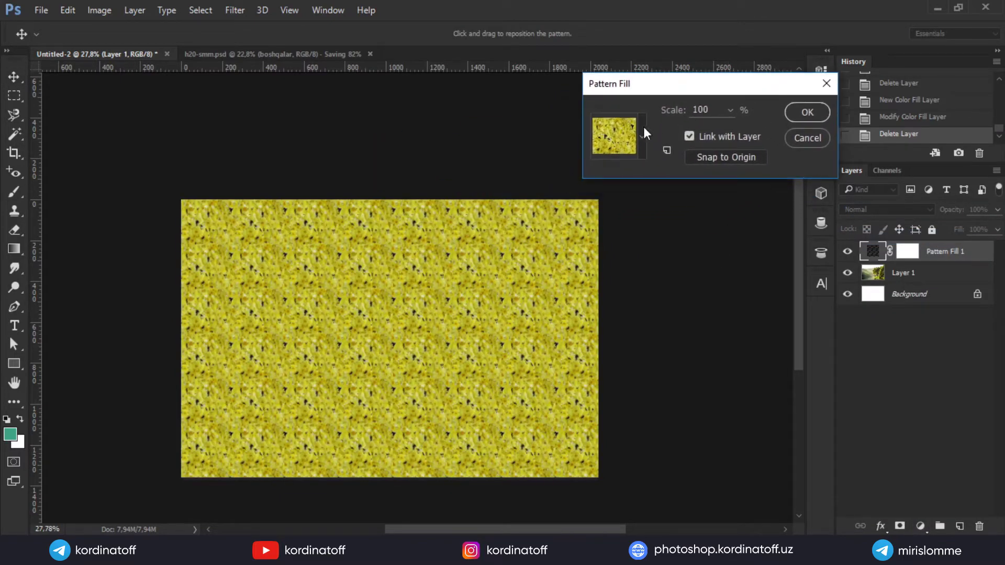
{"action": "left_click", "coordinate": [642, 137]}
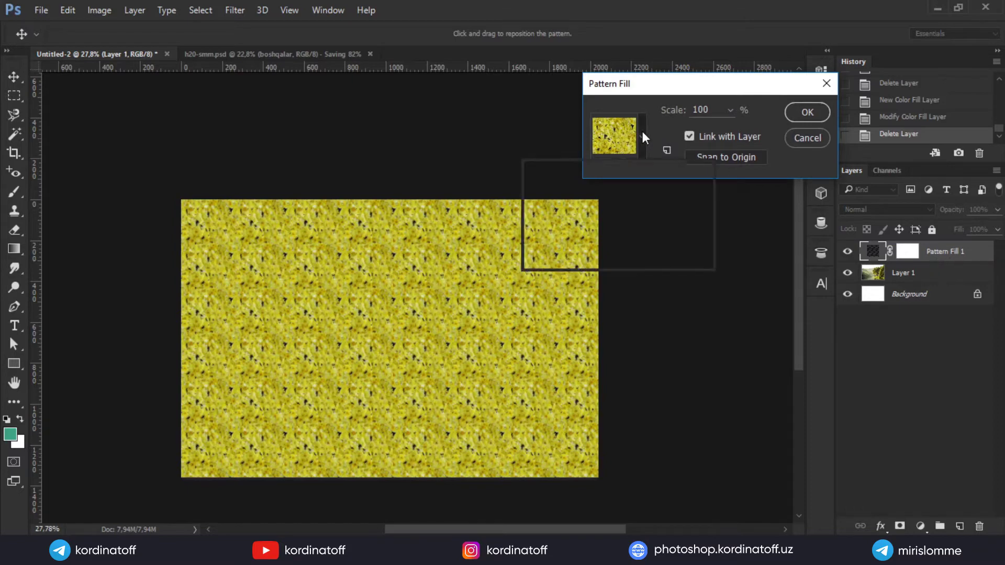
{"action": "left_click", "coordinate": [638, 182]}
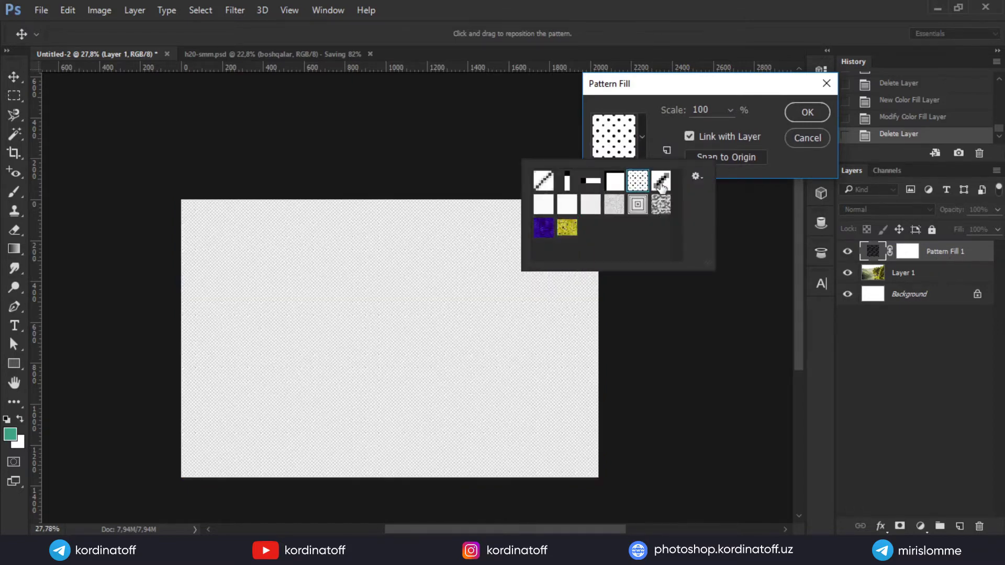
{"action": "left_click", "coordinate": [638, 204]}
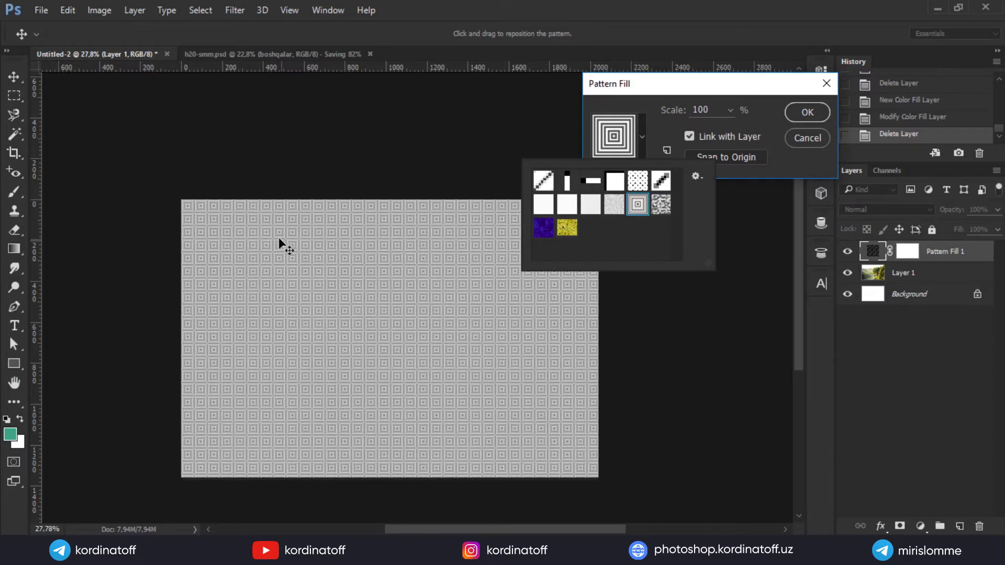
{"action": "left_click", "coordinate": [543, 228]}
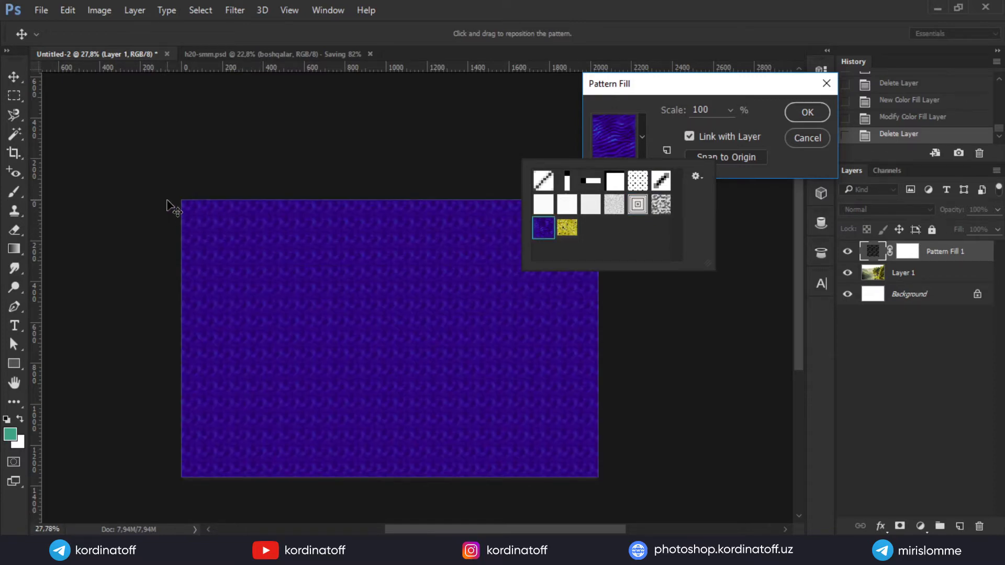
{"action": "scroll", "coordinate": [175, 204], "scroll_direction": "up", "scroll_amount": 5}
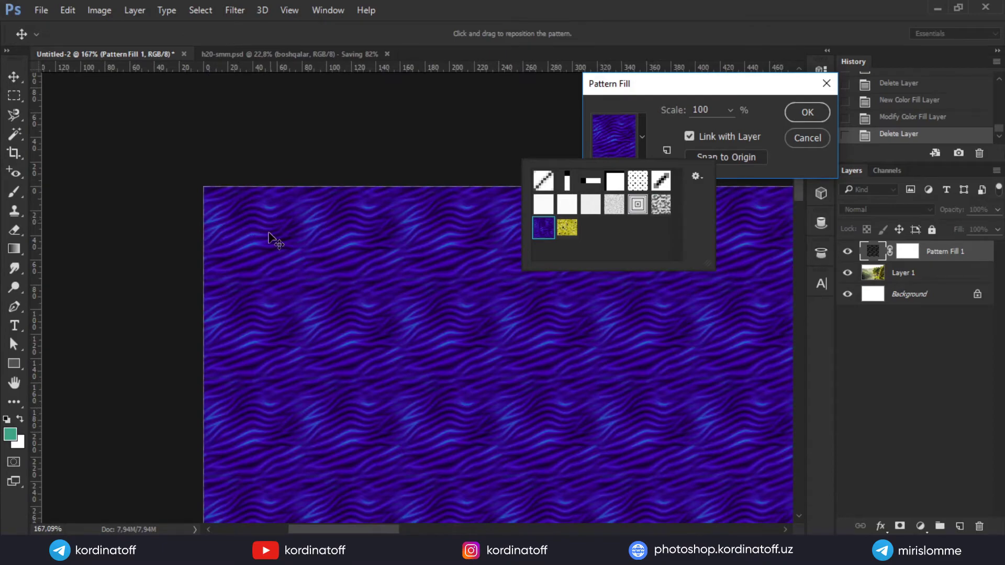
{"action": "left_click", "coordinate": [632, 200]}
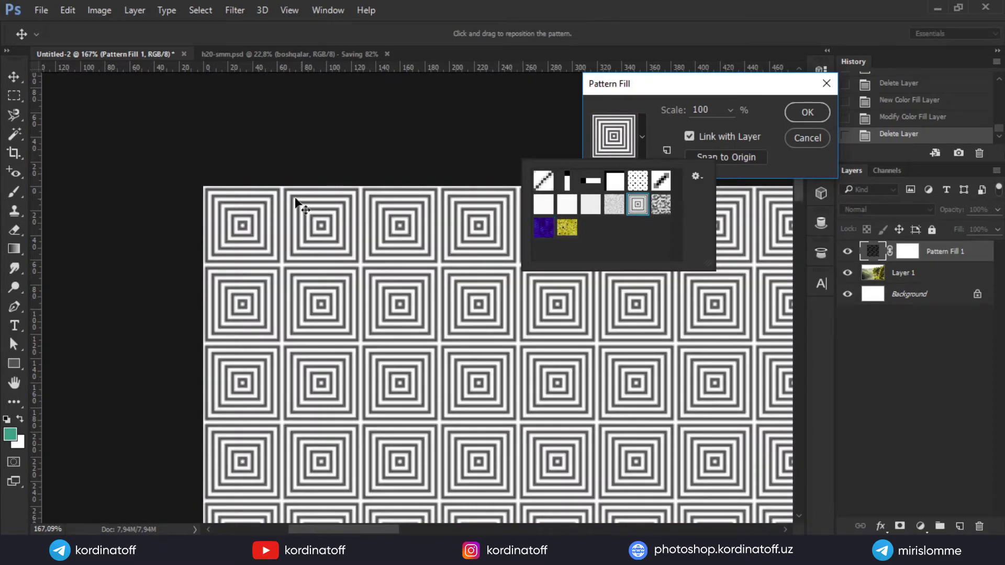
{"action": "scroll", "coordinate": [395, 270], "scroll_direction": "down", "scroll_amount": 3}
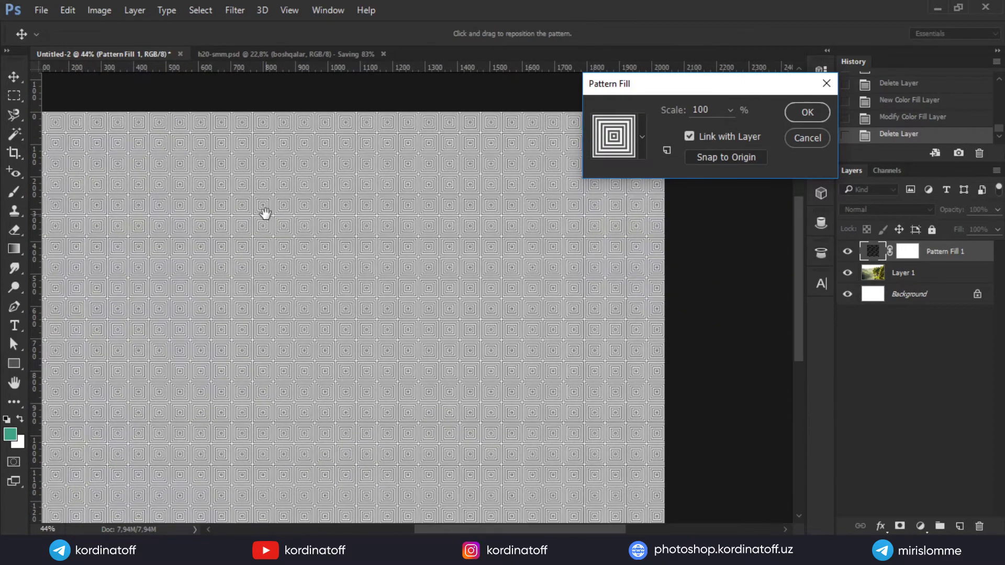
{"action": "scroll", "coordinate": [265, 216], "scroll_direction": "down", "scroll_amount": 2}
{"action": "scroll", "coordinate": [353, 181], "scroll_direction": "up", "scroll_amount": 3}
{"action": "scroll", "coordinate": [293, 184], "scroll_direction": "up", "scroll_amount": 3}
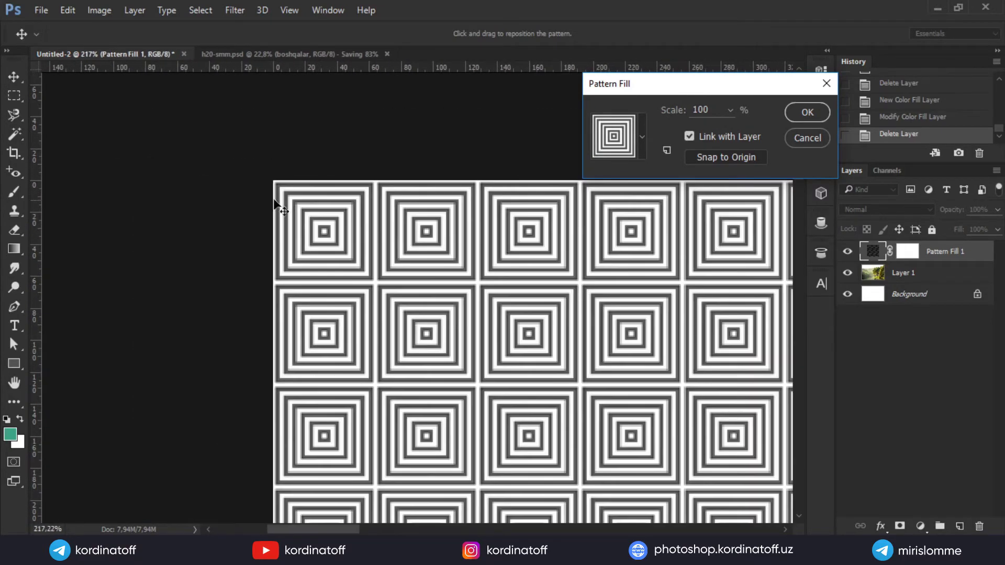
{"action": "scroll", "coordinate": [276, 202], "scroll_direction": "up", "scroll_amount": 2}
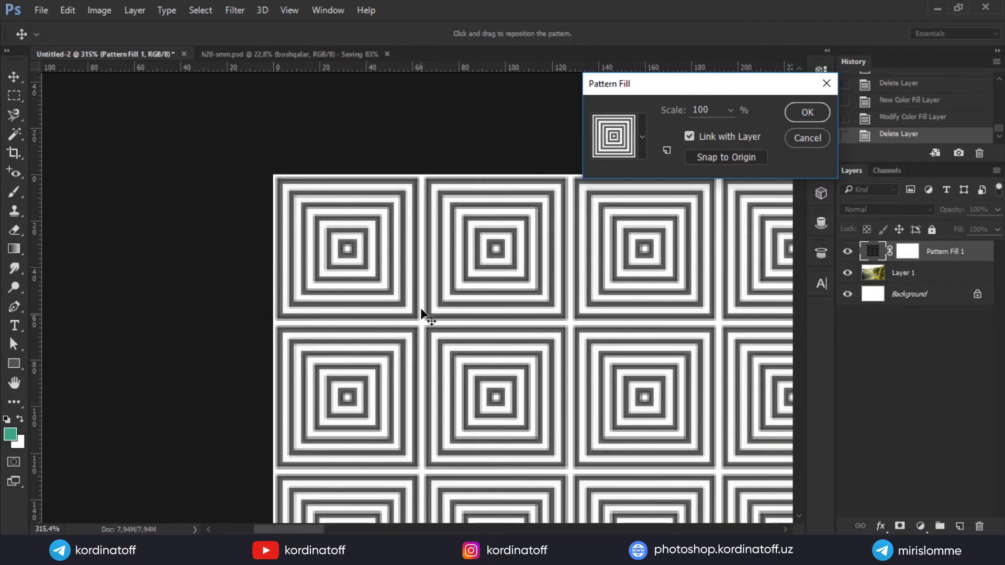
{"action": "scroll", "coordinate": [422, 178], "scroll_direction": "down", "scroll_amount": 4}
{"action": "scroll", "coordinate": [422, 179], "scroll_direction": "down", "scroll_amount": 2}
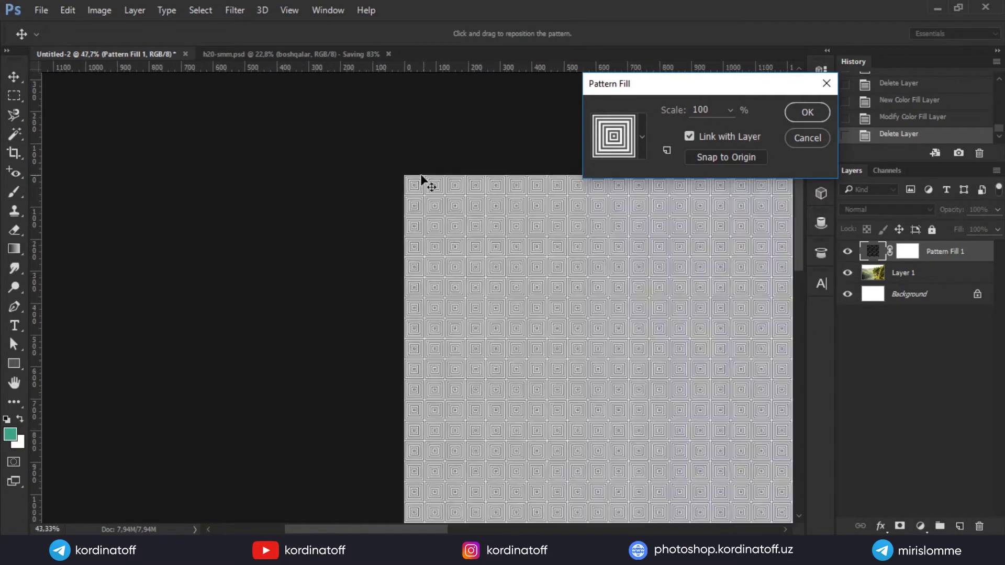
{"action": "scroll", "coordinate": [372, 170], "scroll_direction": "down", "scroll_amount": 1}
{"action": "scroll", "coordinate": [309, 166], "scroll_direction": "down", "scroll_amount": 1}
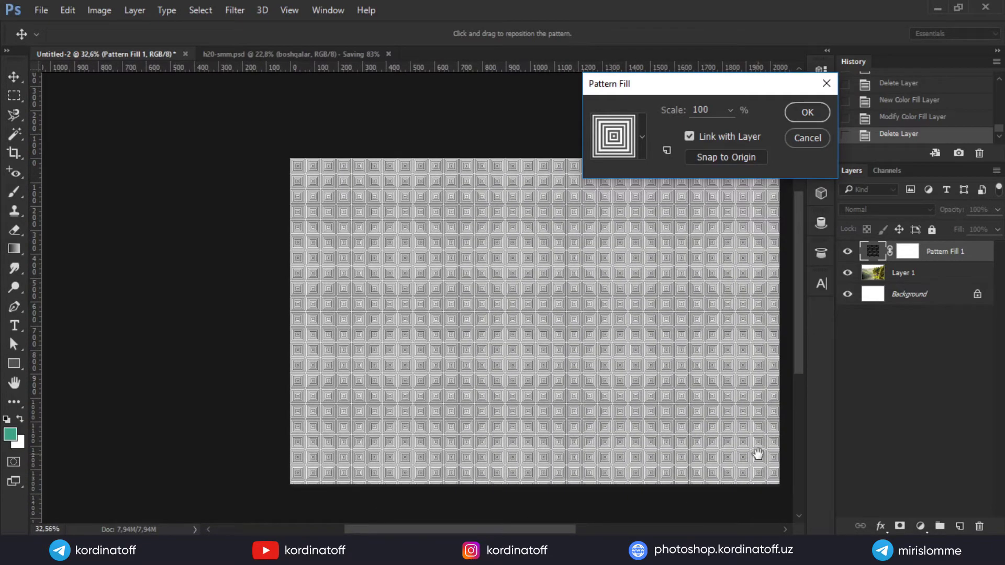
{"action": "left_click_drag", "start_coordinate": [758, 456], "coordinate": [595, 400]}
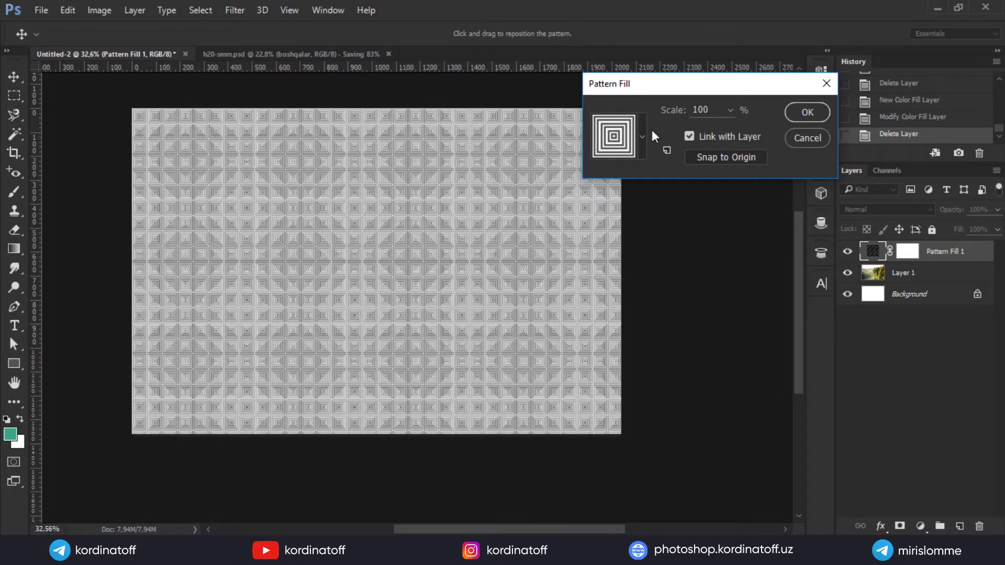
{"action": "left_click", "coordinate": [730, 110]}
{"action": "mouse_move", "coordinate": [721, 128]}
{"action": "left_mouse_down"}
{"action": "mouse_move", "coordinate": [765, 128]}
{"action": "mouse_move", "coordinate": [726, 129]}
{"action": "left_mouse_up"}
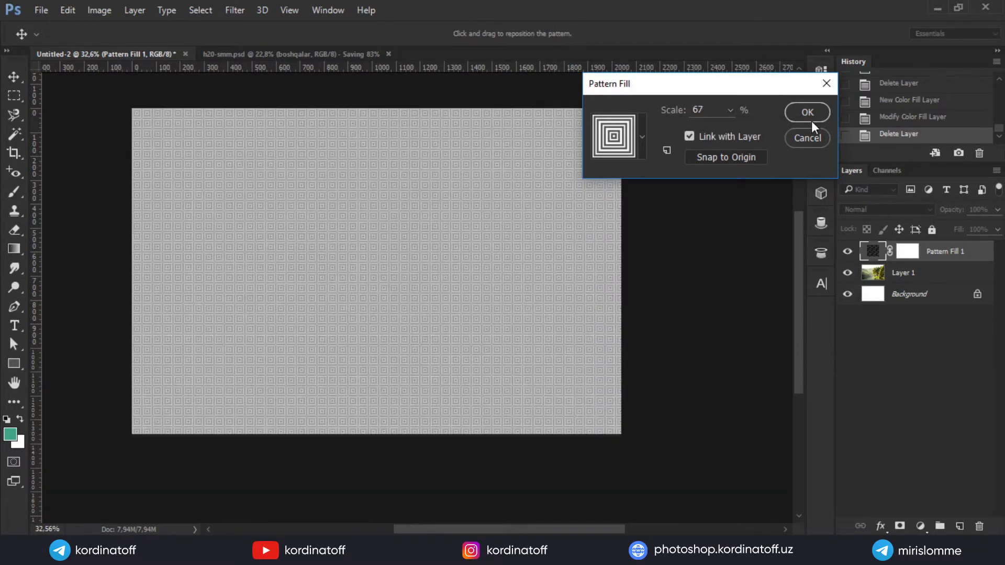
{"action": "left_click", "coordinate": [813, 134]}
Add a Brightness/Contrast layer, settling on Brightness -19 and Contrast 8 after trying other slider values.
{"action": "left_click", "coordinate": [922, 527]}
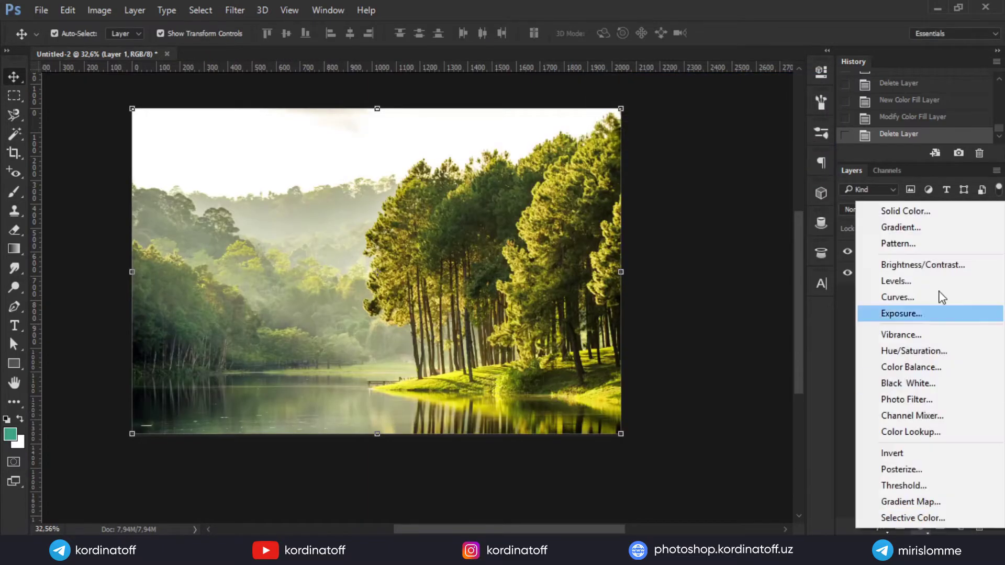
{"action": "left_click", "coordinate": [937, 266]}
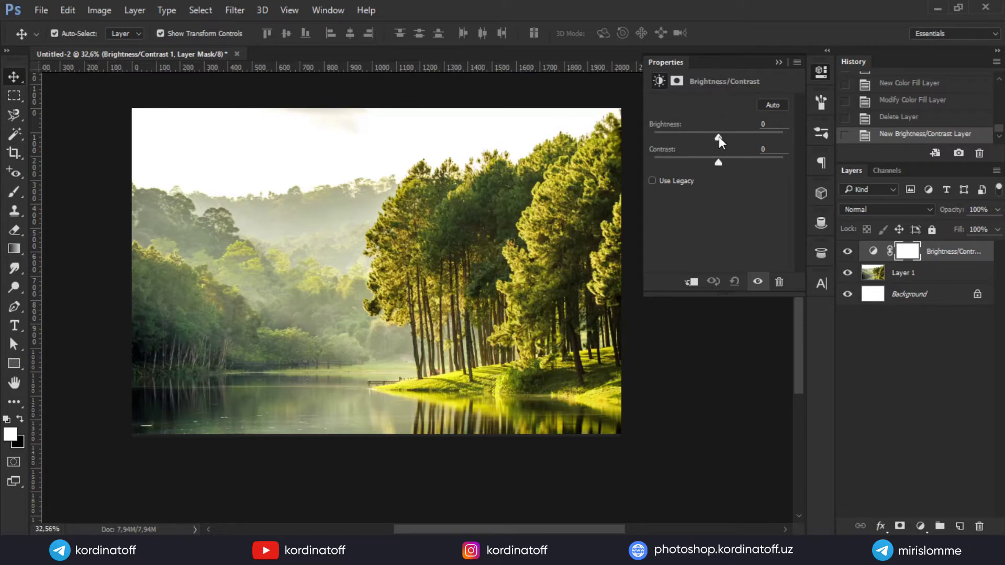
{"action": "mouse_move", "coordinate": [717, 136]}
{"action": "left_mouse_down"}
{"action": "mouse_move", "coordinate": [683, 137]}
{"action": "mouse_move", "coordinate": [768, 139]}
{"action": "left_mouse_up"}
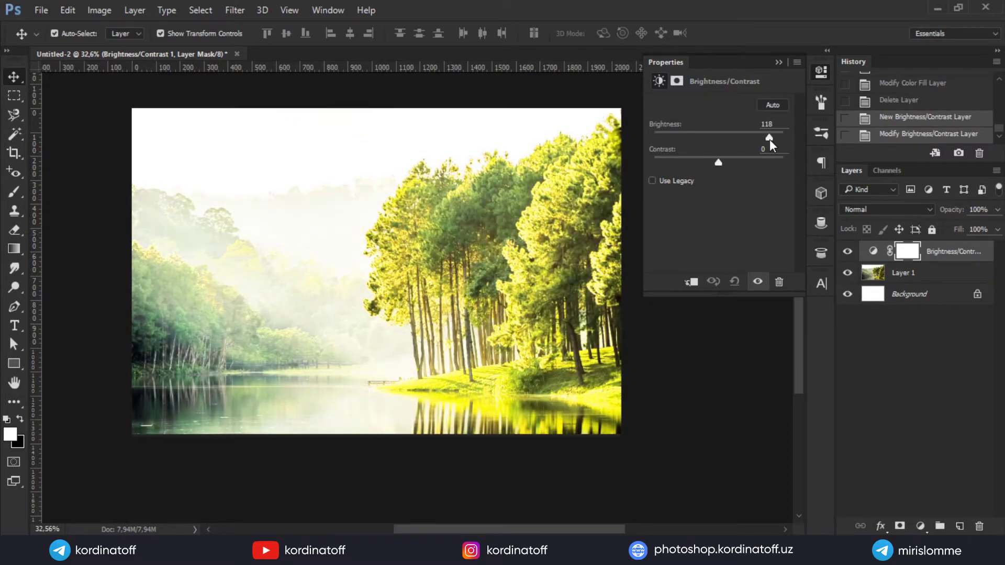
{"action": "mouse_move", "coordinate": [769, 137]}
{"action": "left_mouse_down"}
{"action": "mouse_move", "coordinate": [657, 134]}
{"action": "mouse_move", "coordinate": [764, 136]}
{"action": "mouse_move", "coordinate": [686, 135]}
{"action": "mouse_move", "coordinate": [747, 163]}
{"action": "mouse_move", "coordinate": [708, 162]}
{"action": "mouse_move", "coordinate": [765, 162]}
{"action": "mouse_move", "coordinate": [672, 163]}
{"action": "left_mouse_up"}
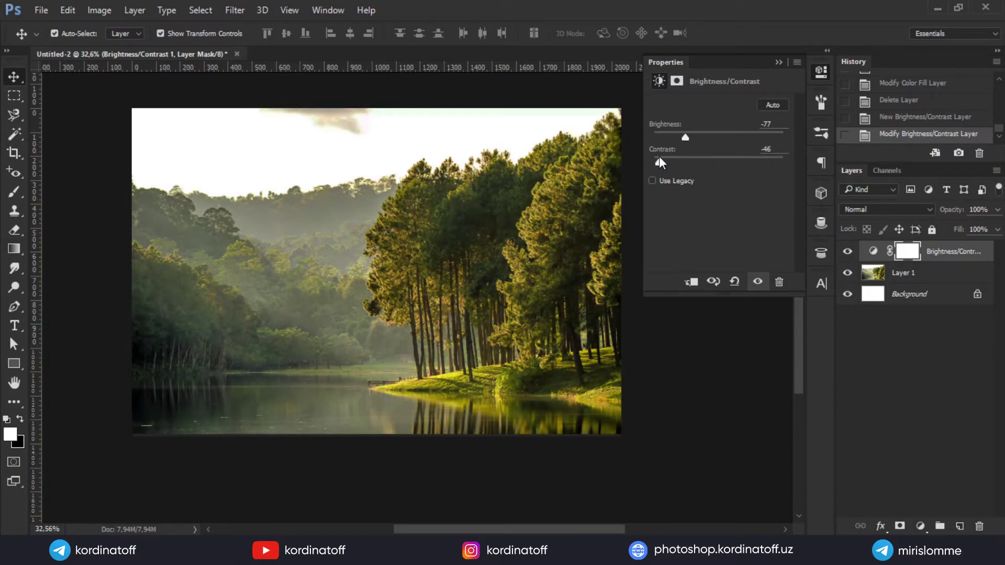
{"action": "left_click_drag", "start_coordinate": [658, 160], "coordinate": [790, 158]}
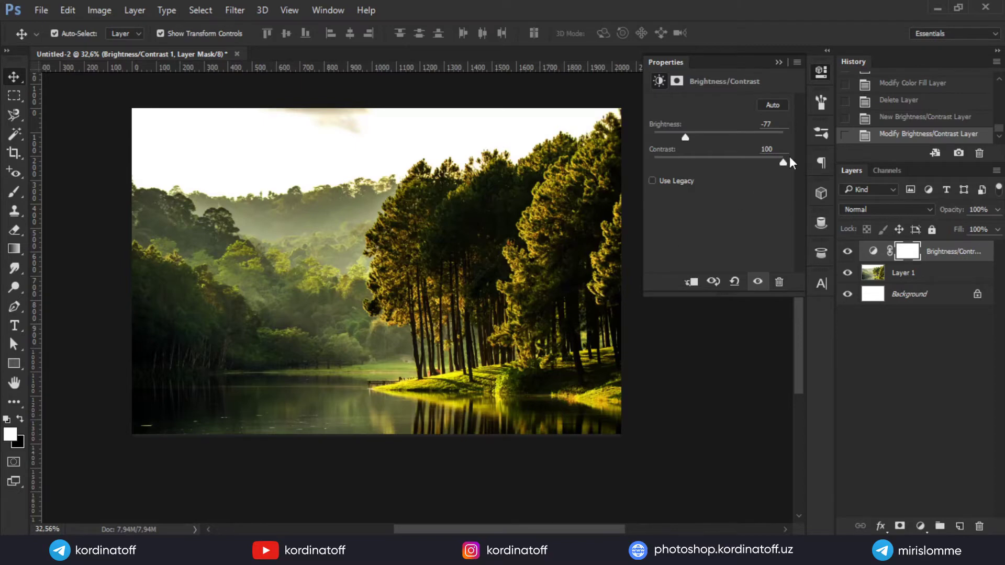
{"action": "mouse_move", "coordinate": [785, 162]}
{"action": "left_mouse_down"}
{"action": "mouse_move", "coordinate": [643, 163]}
{"action": "mouse_move", "coordinate": [797, 178]}
{"action": "left_mouse_up"}
{"action": "mouse_move", "coordinate": [783, 162]}
{"action": "left_mouse_down"}
{"action": "mouse_move", "coordinate": [675, 162]}
{"action": "mouse_move", "coordinate": [824, 167]}
{"action": "mouse_move", "coordinate": [642, 168]}
{"action": "mouse_move", "coordinate": [831, 168]}
{"action": "mouse_move", "coordinate": [641, 174]}
{"action": "mouse_move", "coordinate": [890, 176]}
{"action": "mouse_move", "coordinate": [615, 178]}
{"action": "mouse_move", "coordinate": [806, 179]}
{"action": "mouse_move", "coordinate": [726, 179]}
{"action": "left_mouse_up"}
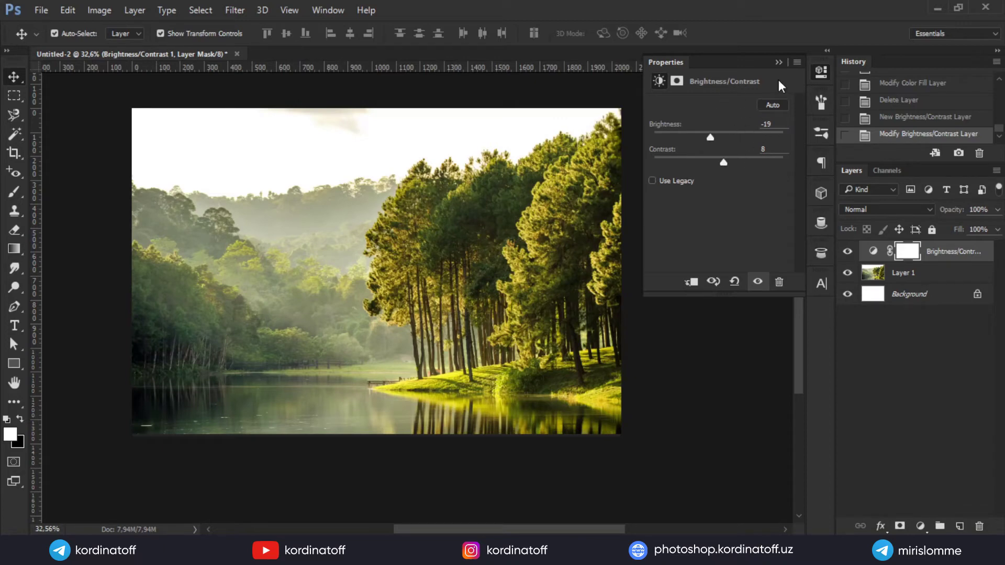
Delete the Brightness/Contrast layer and add a Levels adjustment layer.
{"action": "left_click", "coordinate": [784, 60]}
{"action": "left_click_drag", "start_coordinate": [944, 251], "coordinate": [980, 526]}
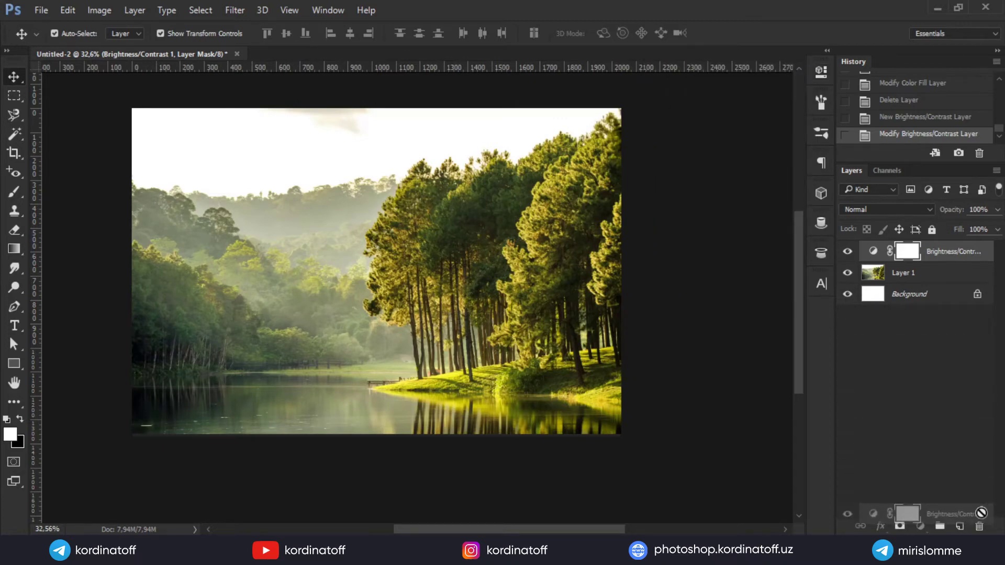
{"action": "left_click", "coordinate": [921, 527]}
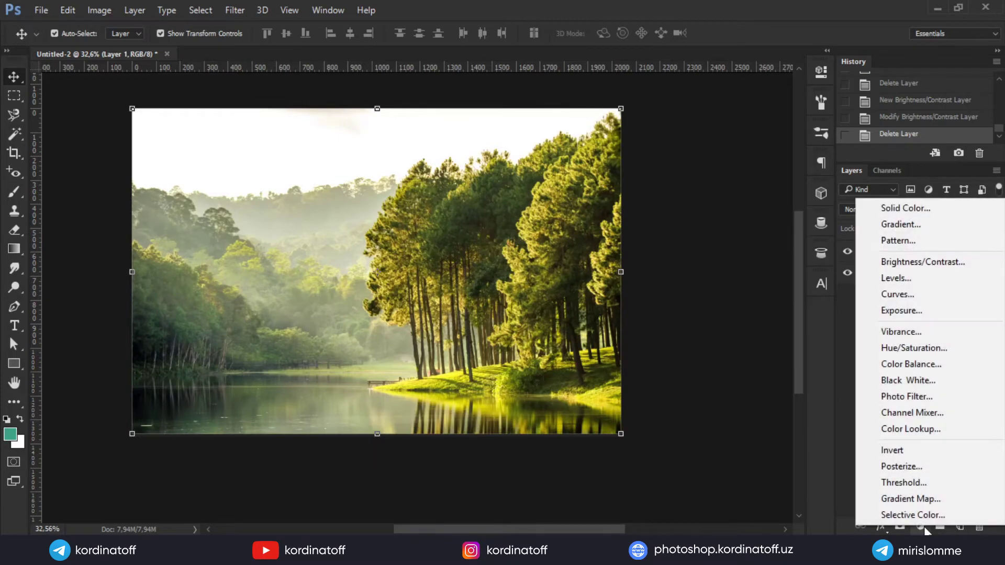
{"action": "left_click", "coordinate": [918, 279]}
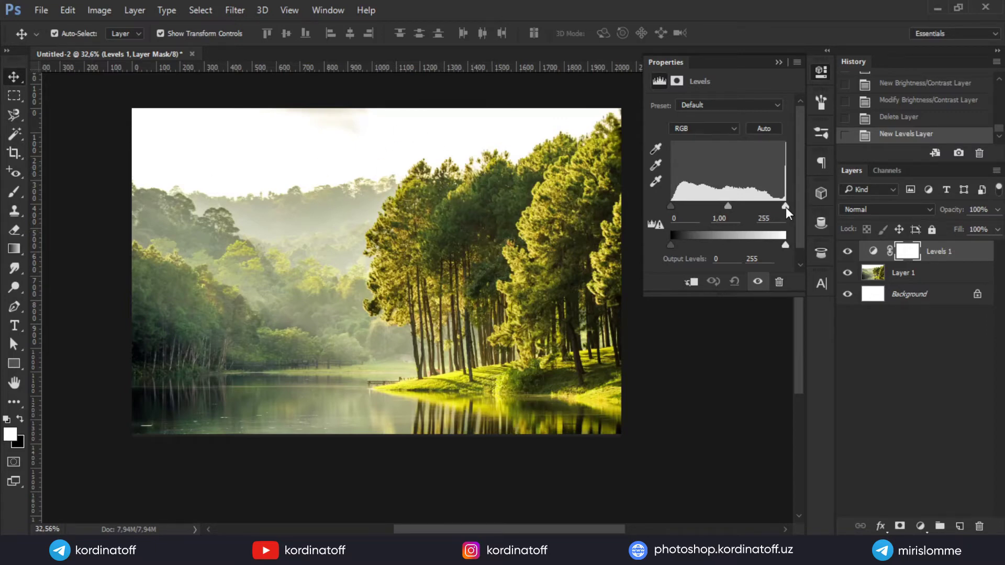
Try the Levels input sliders and Auto, then delete the Levels 1 layer.
{"action": "left_click_drag", "start_coordinate": [785, 207], "coordinate": [682, 202]}
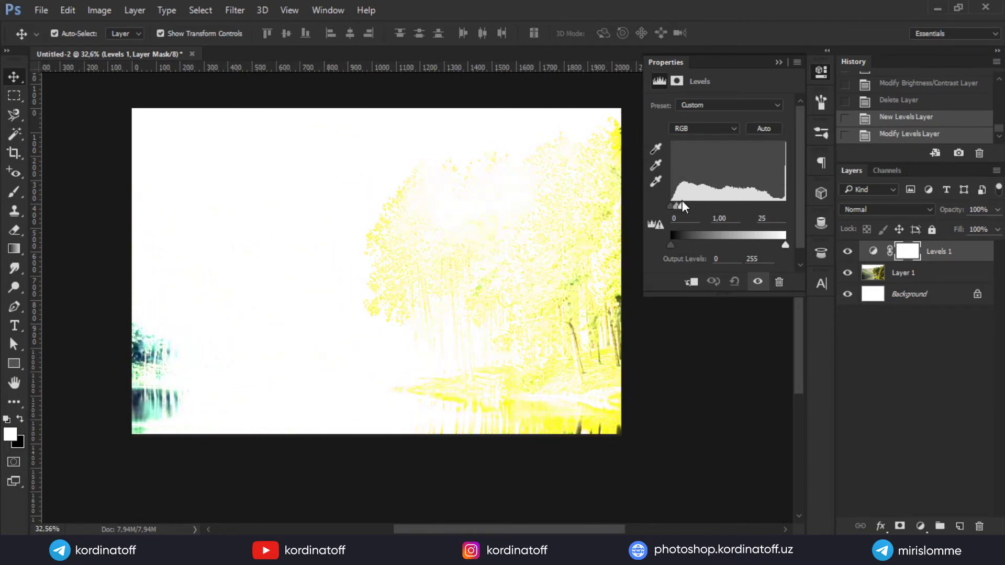
{"action": "left_click_drag", "start_coordinate": [682, 202], "coordinate": [789, 206]}
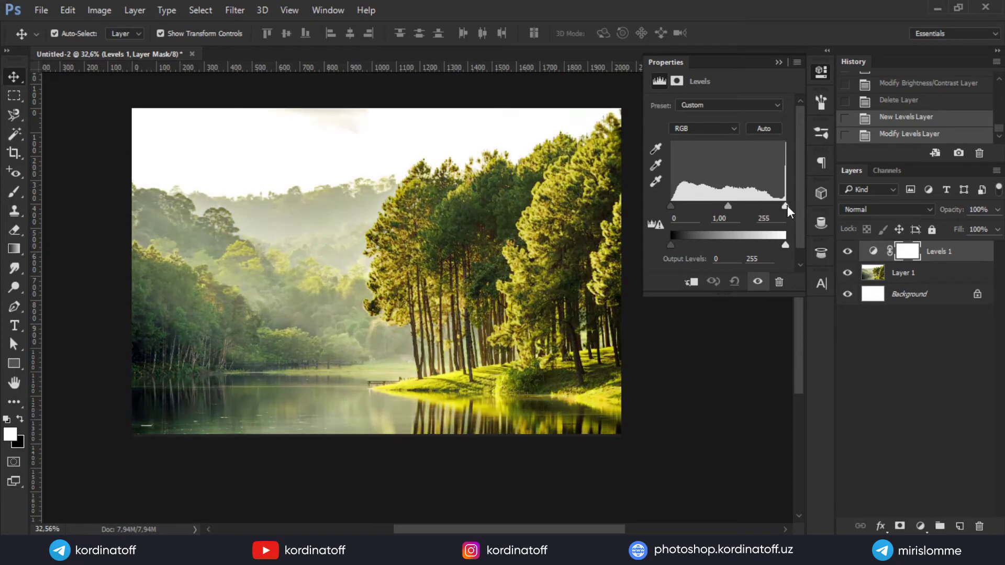
{"action": "mouse_move", "coordinate": [670, 206]}
{"action": "left_mouse_down"}
{"action": "mouse_move", "coordinate": [762, 205]}
{"action": "mouse_move", "coordinate": [669, 204]}
{"action": "left_mouse_up"}
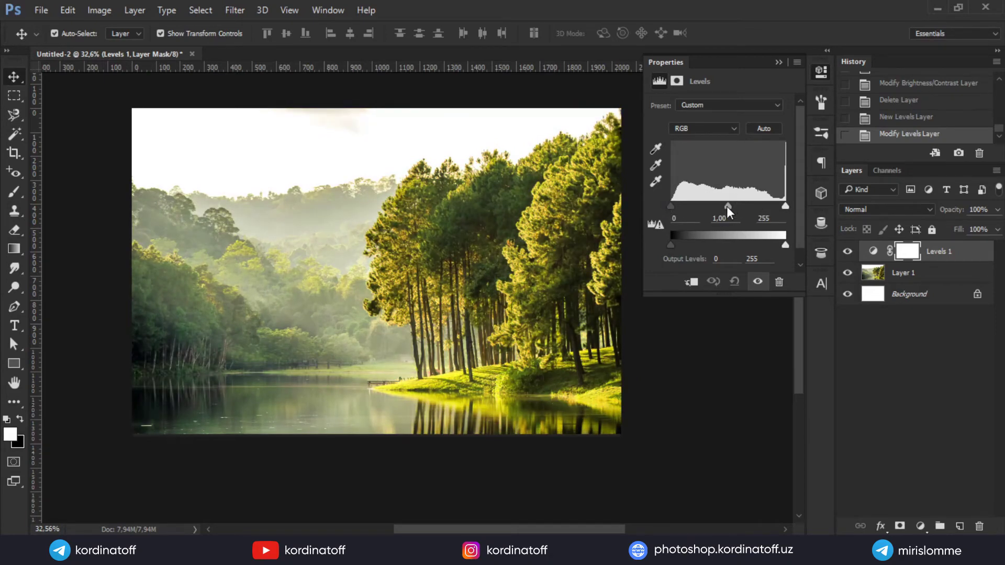
{"action": "mouse_move", "coordinate": [728, 207]}
{"action": "left_mouse_down"}
{"action": "mouse_move", "coordinate": [710, 205]}
{"action": "mouse_move", "coordinate": [745, 206]}
{"action": "mouse_move", "coordinate": [697, 206]}
{"action": "mouse_move", "coordinate": [766, 206]}
{"action": "mouse_move", "coordinate": [719, 206]}
{"action": "left_mouse_up"}
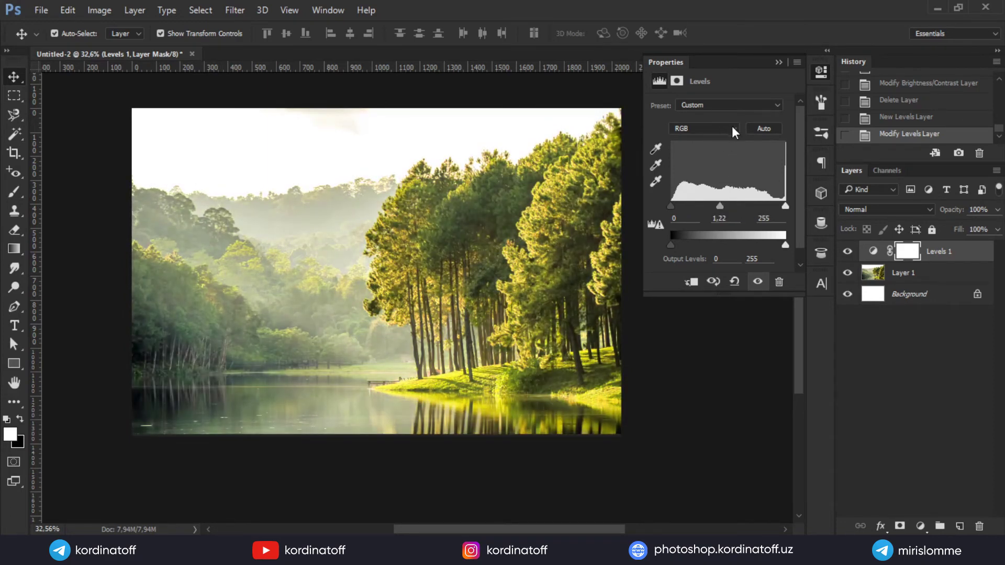
{"action": "left_click", "coordinate": [775, 127]}
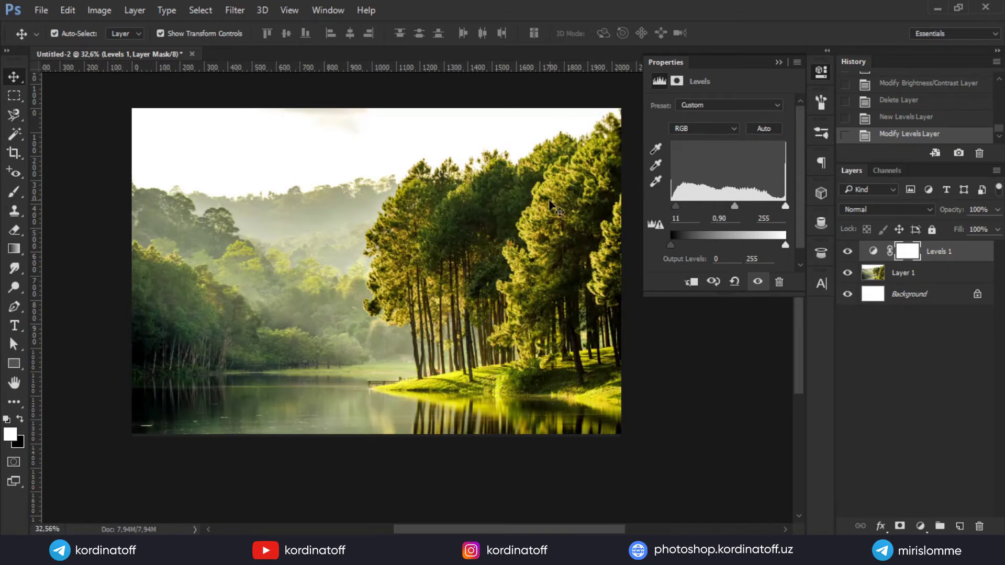
{"action": "left_click", "coordinate": [782, 62]}
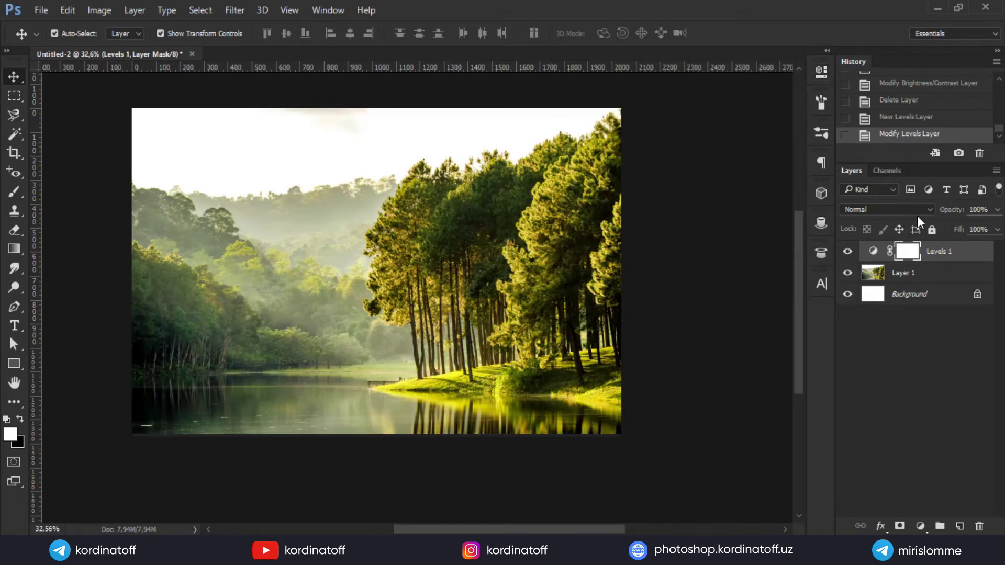
{"action": "left_click_drag", "start_coordinate": [948, 251], "coordinate": [978, 511]}
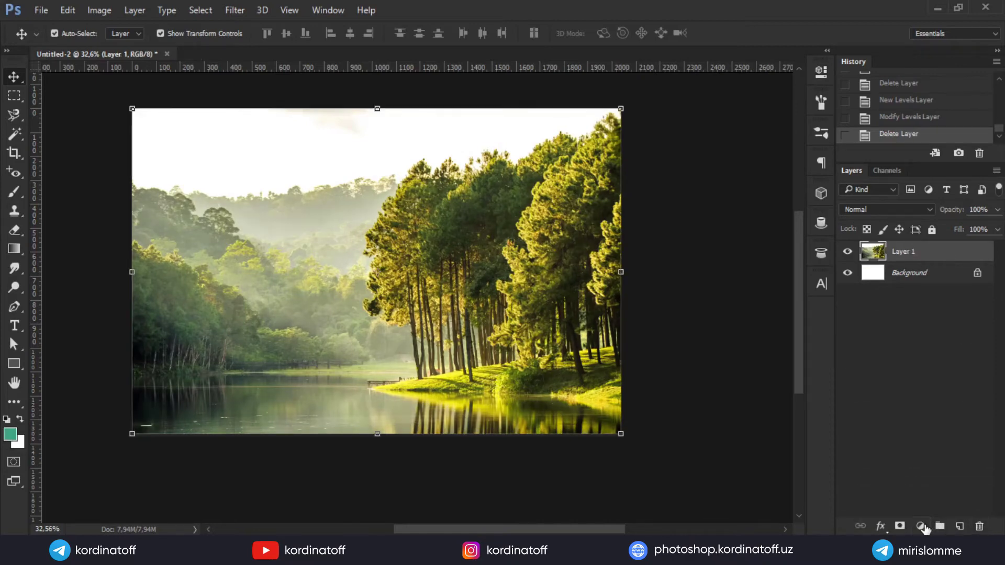
Add a Curves adjustment layer and pull an upper curve point down to darken highlights.
{"action": "left_click", "coordinate": [920, 527]}
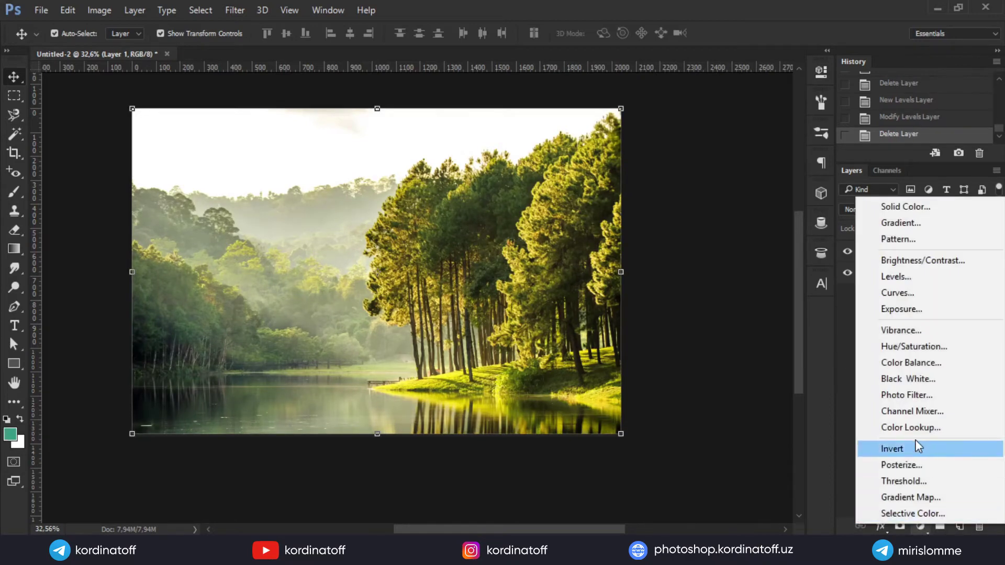
{"action": "left_click", "coordinate": [907, 295]}
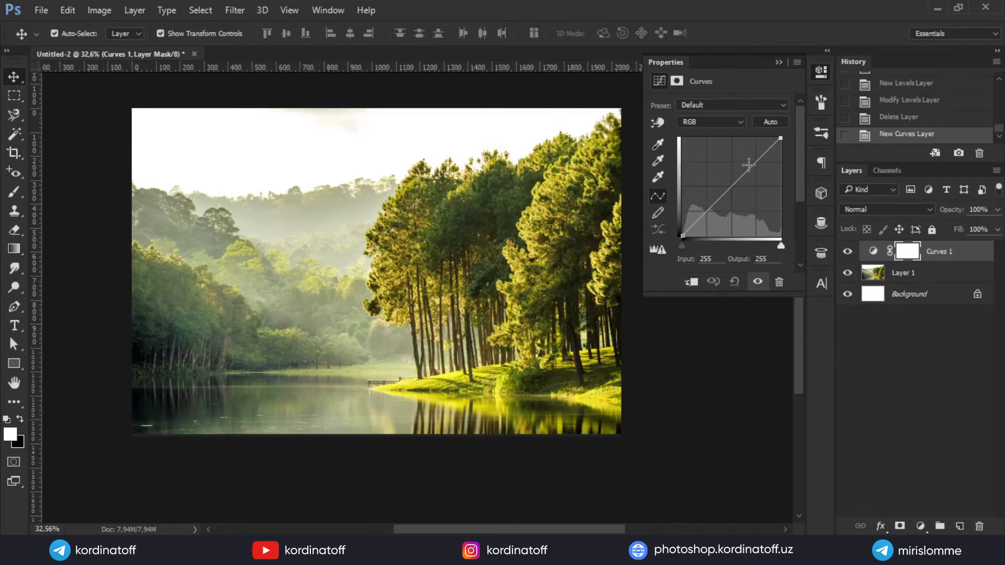
{"action": "left_click", "coordinate": [769, 149]}
{"action": "left_click_drag", "start_coordinate": [768, 149], "coordinate": [771, 160]}
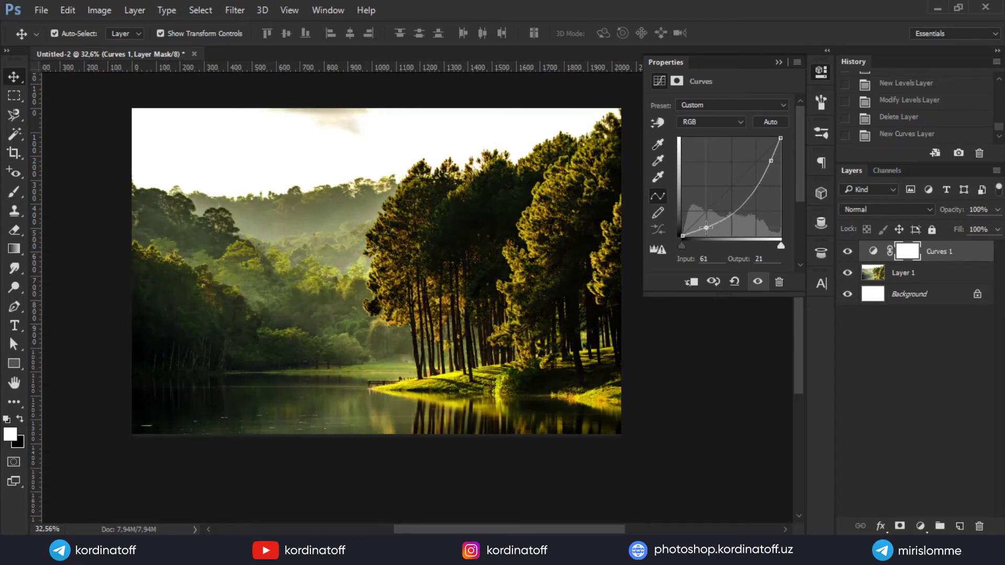
Adjust a shadows point on the curve, then delete the Curves 1 layer.
{"action": "mouse_move", "coordinate": [708, 229]}
{"action": "left_mouse_down"}
{"action": "mouse_move", "coordinate": [705, 211]}
{"action": "mouse_move", "coordinate": [705, 238]}
{"action": "left_mouse_up"}
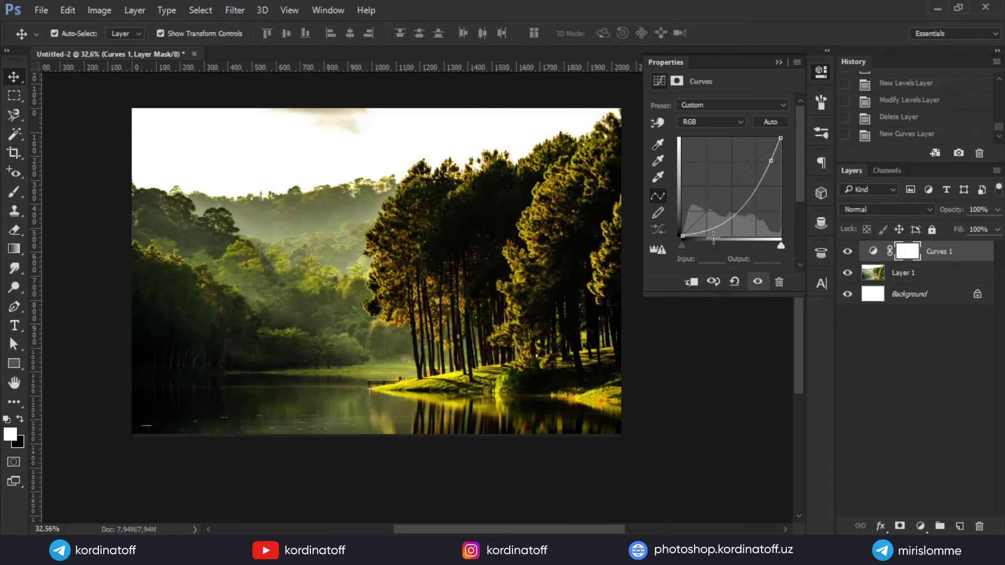
{"action": "left_click_drag", "start_coordinate": [706, 238], "coordinate": [715, 233]}
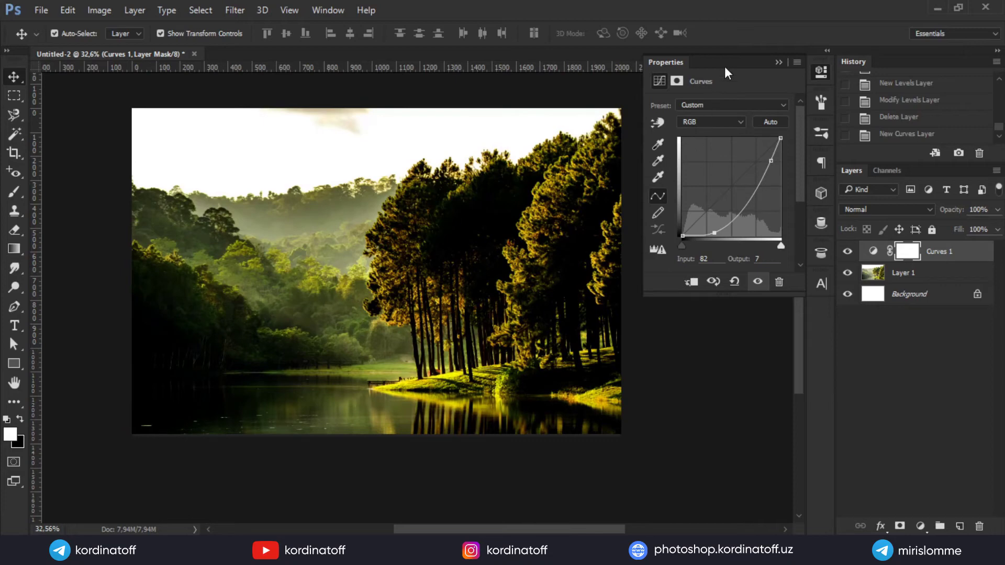
{"action": "left_click", "coordinate": [781, 62]}
{"action": "left_click_drag", "start_coordinate": [967, 254], "coordinate": [980, 526]}
Add a Hue/Saturation layer and tone Saturation back to +40 after trying +63.
{"action": "left_click", "coordinate": [921, 526]}
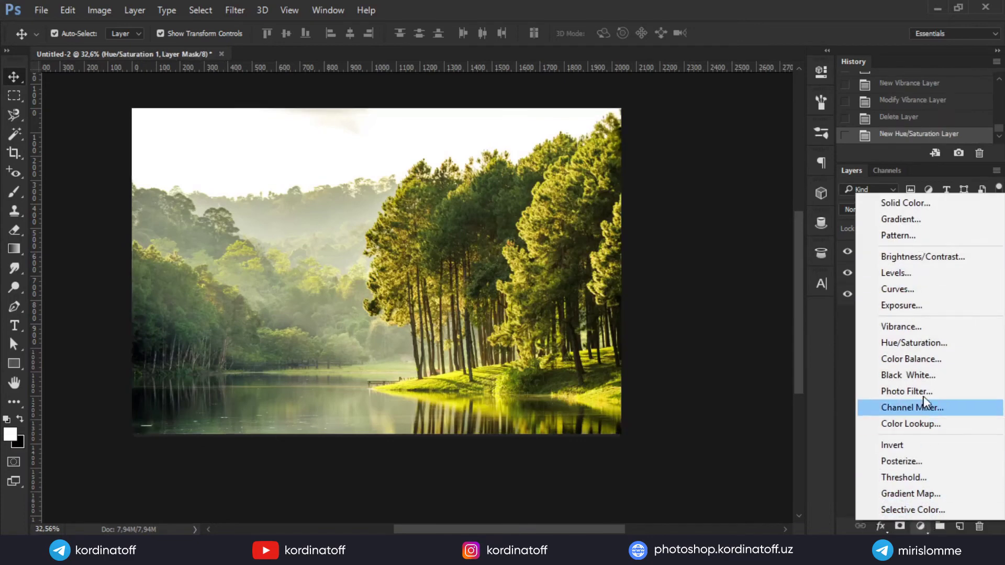
{"action": "left_click", "coordinate": [921, 343]}
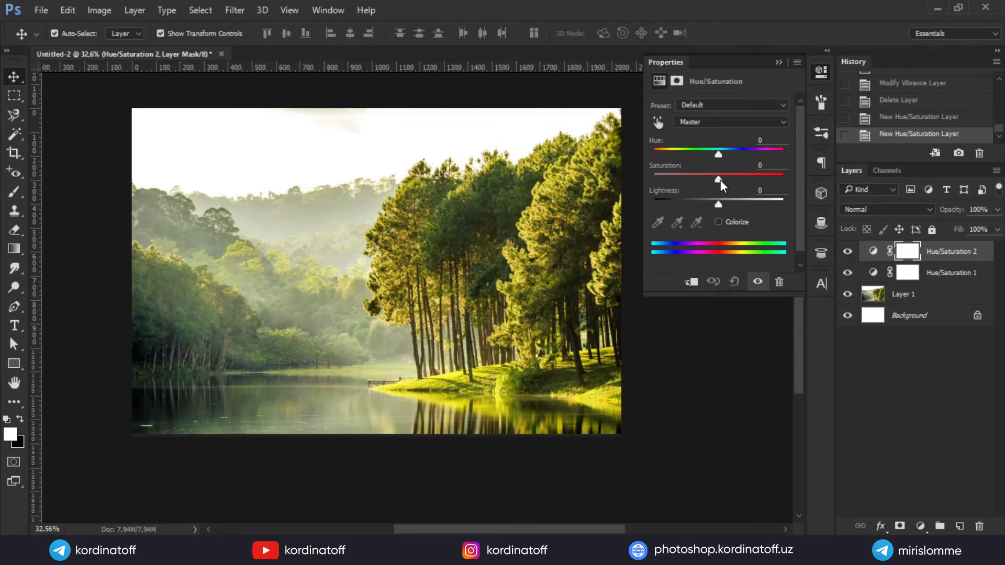
{"action": "left_click_drag", "start_coordinate": [720, 180], "coordinate": [759, 177]}
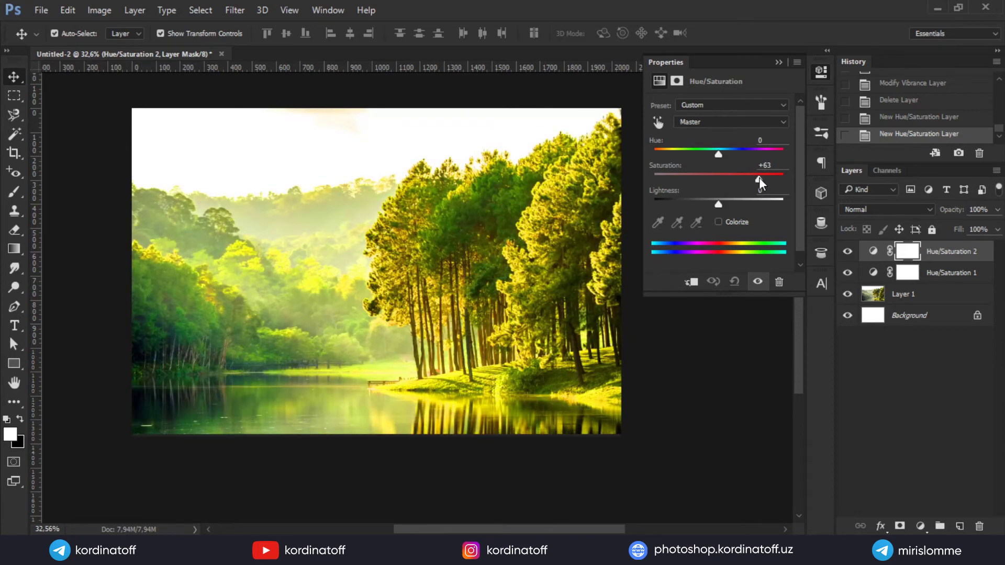
{"action": "mouse_move", "coordinate": [759, 177]}
{"action": "left_mouse_down"}
{"action": "mouse_move", "coordinate": [675, 178]}
{"action": "mouse_move", "coordinate": [744, 177]}
{"action": "left_mouse_up"}
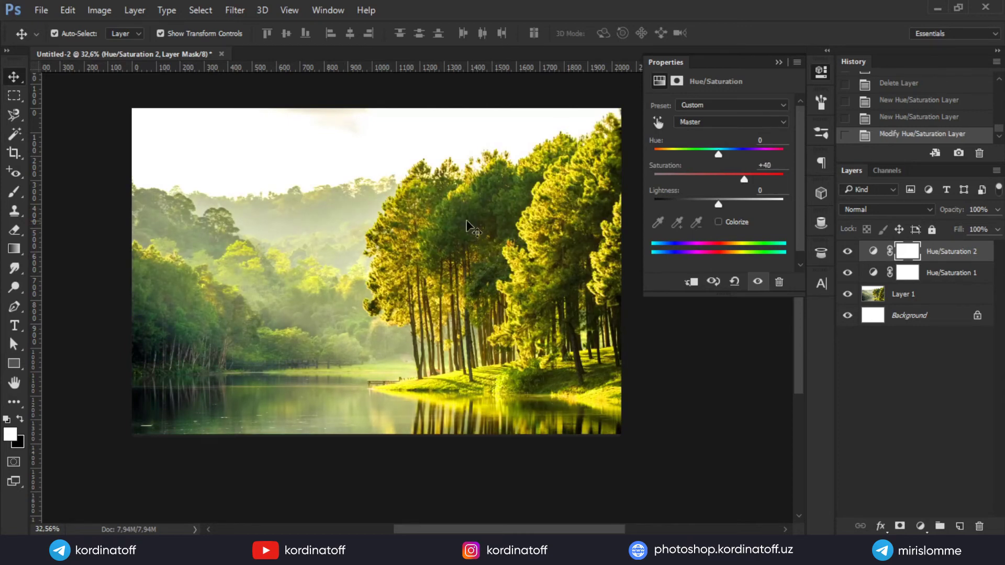
Set Lightness to -7 and Hue to -18, then close the Properties panel.
{"action": "mouse_move", "coordinate": [718, 203]}
{"action": "left_mouse_down"}
{"action": "mouse_move", "coordinate": [745, 203]}
{"action": "mouse_move", "coordinate": [714, 201]}
{"action": "left_mouse_up"}
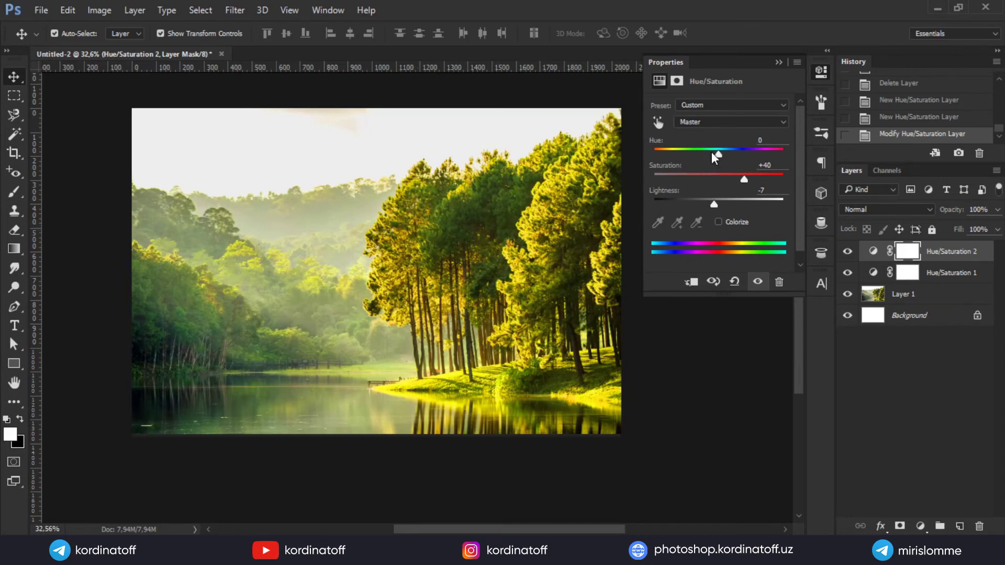
{"action": "mouse_move", "coordinate": [712, 152]}
{"action": "left_mouse_down"}
{"action": "mouse_move", "coordinate": [657, 153]}
{"action": "mouse_move", "coordinate": [784, 155]}
{"action": "mouse_move", "coordinate": [710, 156]}
{"action": "mouse_move", "coordinate": [723, 157]}
{"action": "left_mouse_up"}
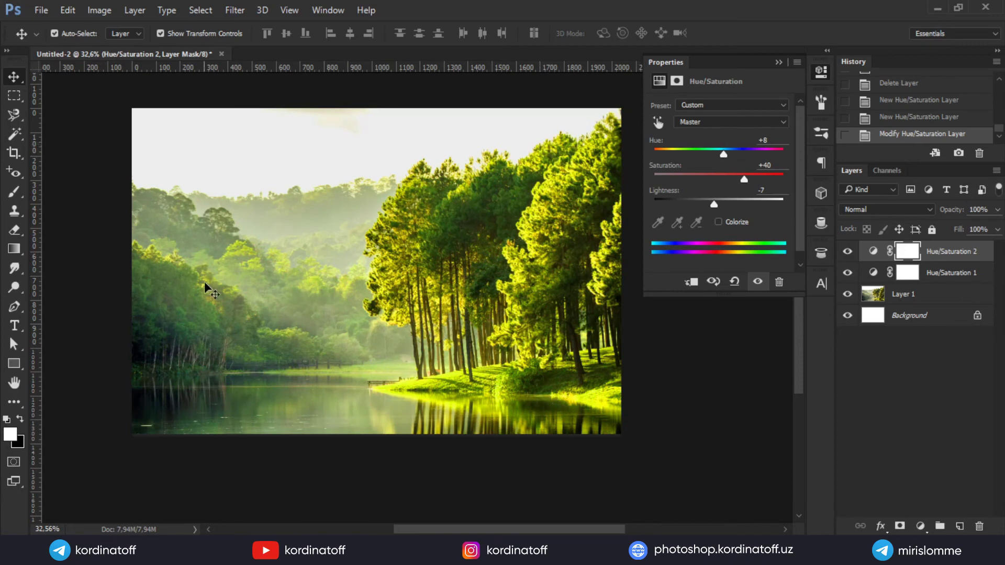
{"action": "left_click_drag", "start_coordinate": [724, 154], "coordinate": [706, 155]}
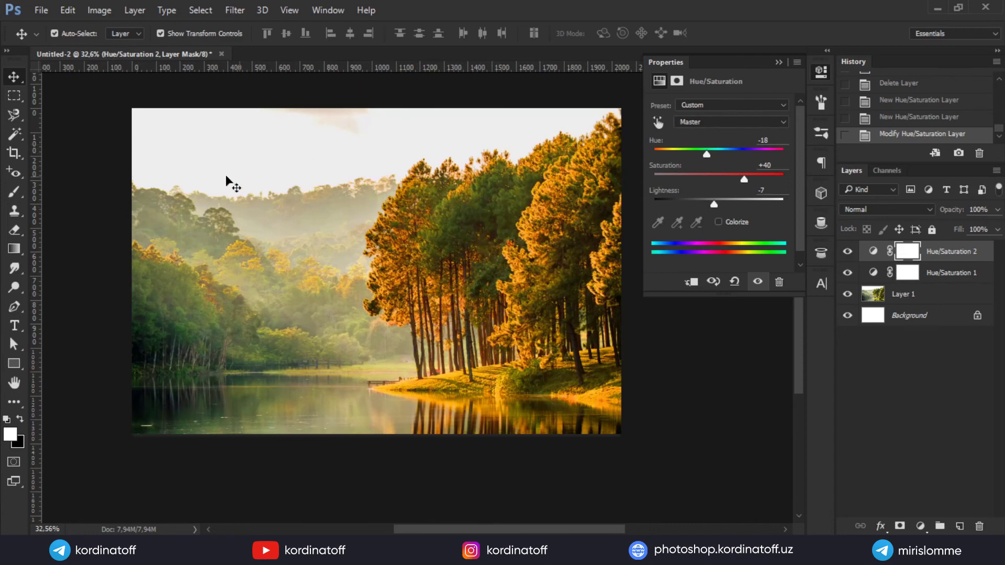
{"action": "left_click", "coordinate": [779, 62]}
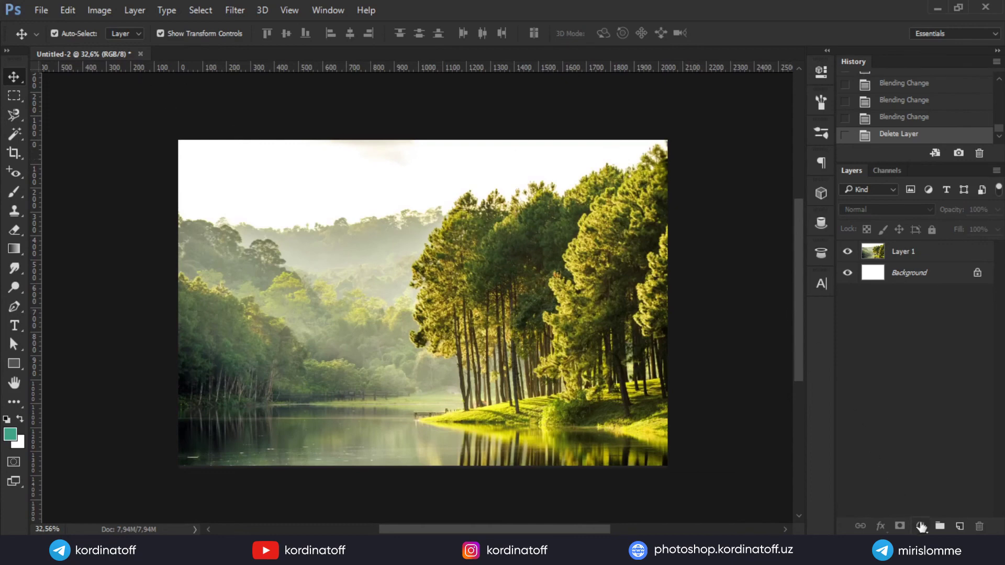
Select Layer 1 and desaturate it with Image > Adjustments > Desaturate.
{"action": "left_click", "coordinate": [218, 217]}
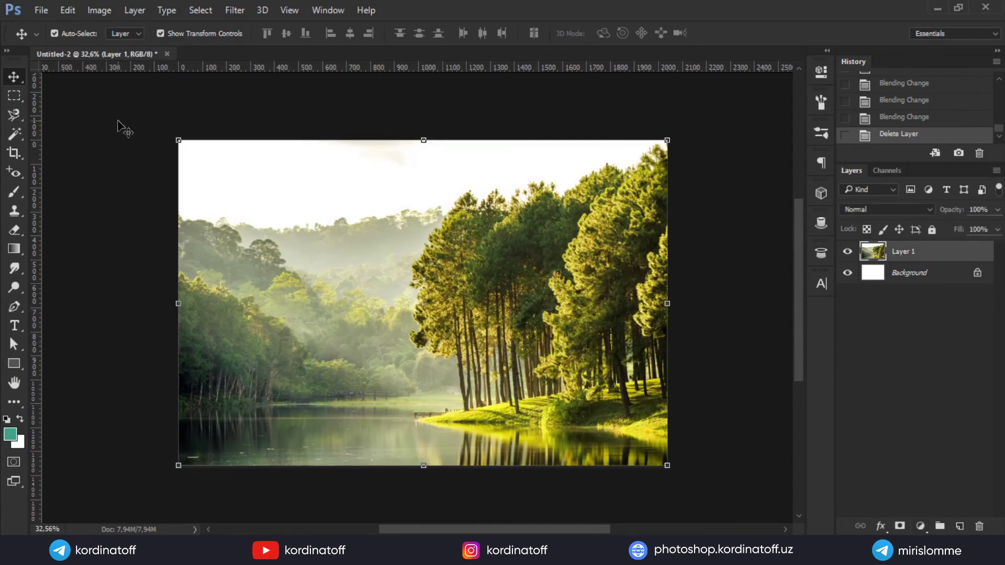
{"action": "left_click", "coordinate": [925, 272]}
{"action": "left_click", "coordinate": [859, 255]}
{"action": "left_click", "coordinate": [100, 11]}
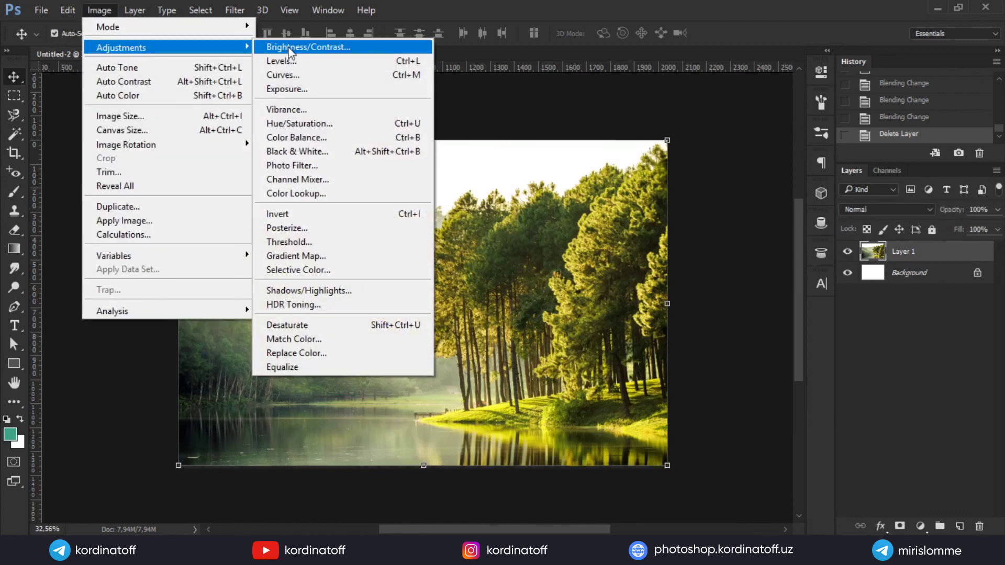
{"action": "mouse_move", "coordinate": [121, 47]}
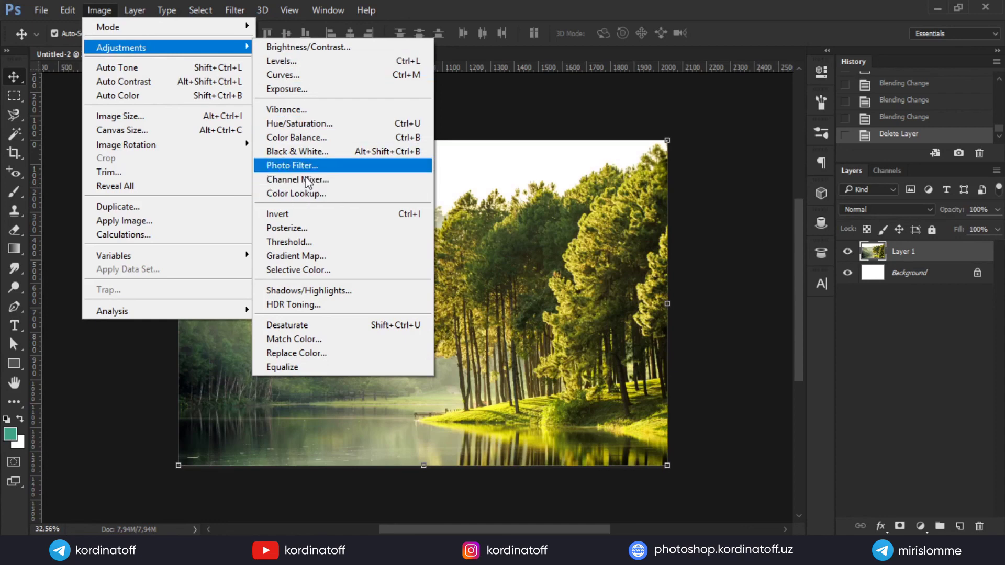
{"action": "left_click", "coordinate": [302, 327]}
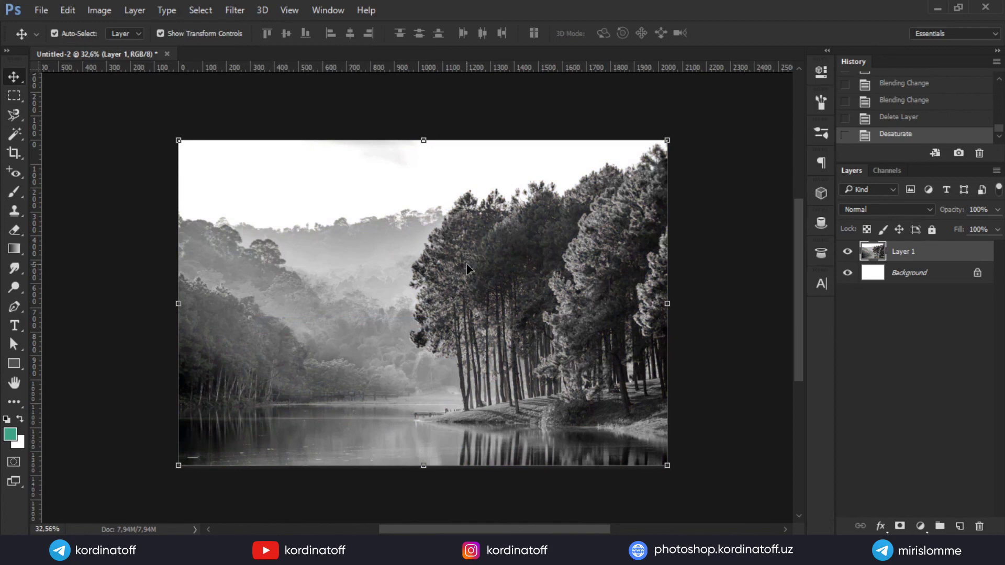